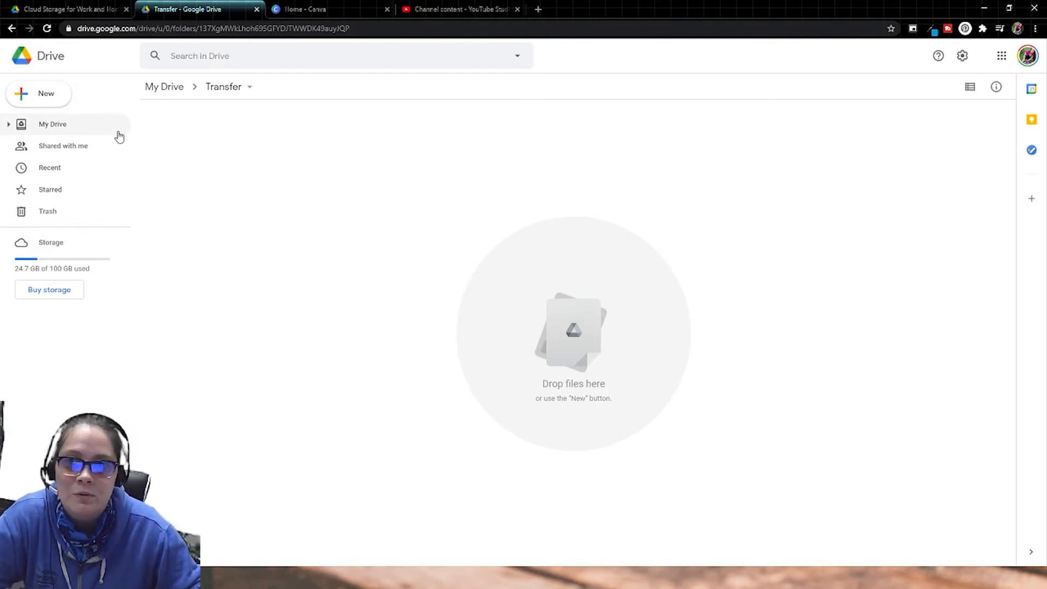
Step: Create a blank Google Docs document in the Transfer folder with the title "Test Checklist" and a bulleted list repeating "Great info"
click(60, 94)
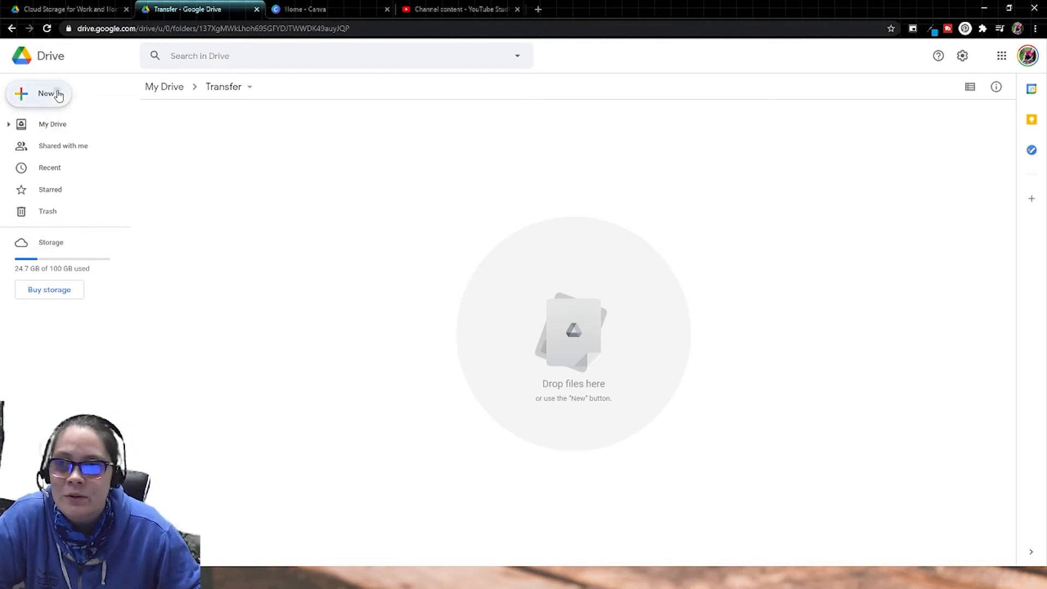
click(80, 167)
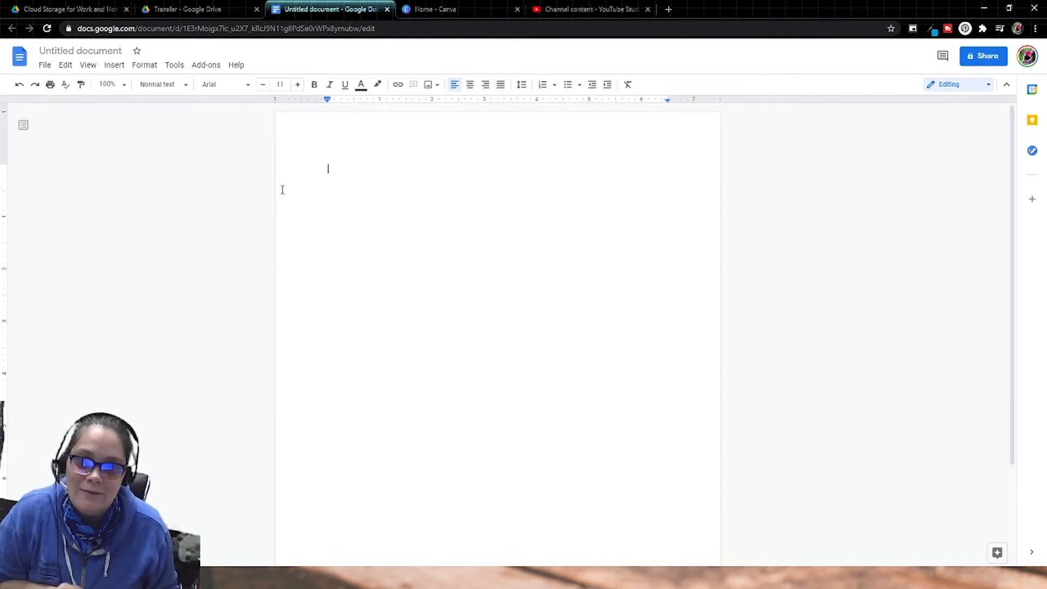
text(Test Transfer)
key(Return)
key(Return)
click(567, 84)
text(Great info)
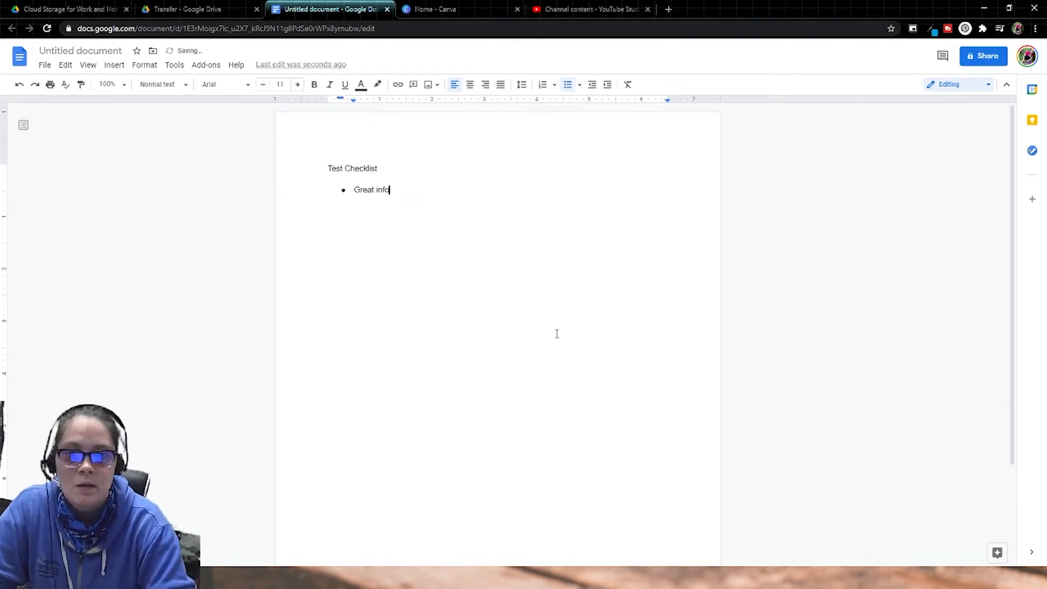
key(ctrl+Return)
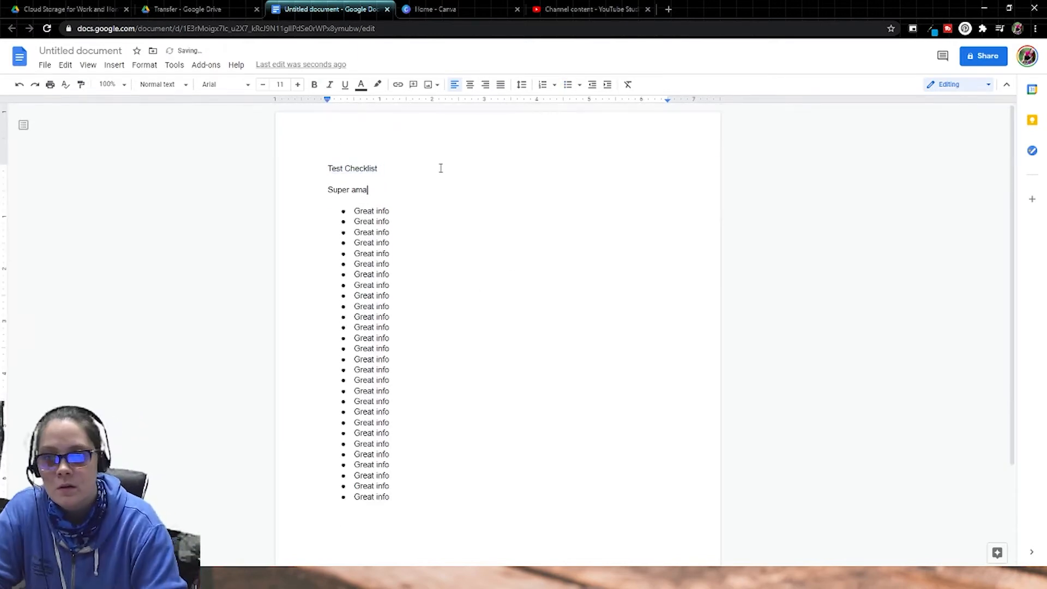
Step: Finish the intro line between the title and the bullets so it reads "Super amazing information."
text(zing information)
key(Down)
key(Down)
key(Down)
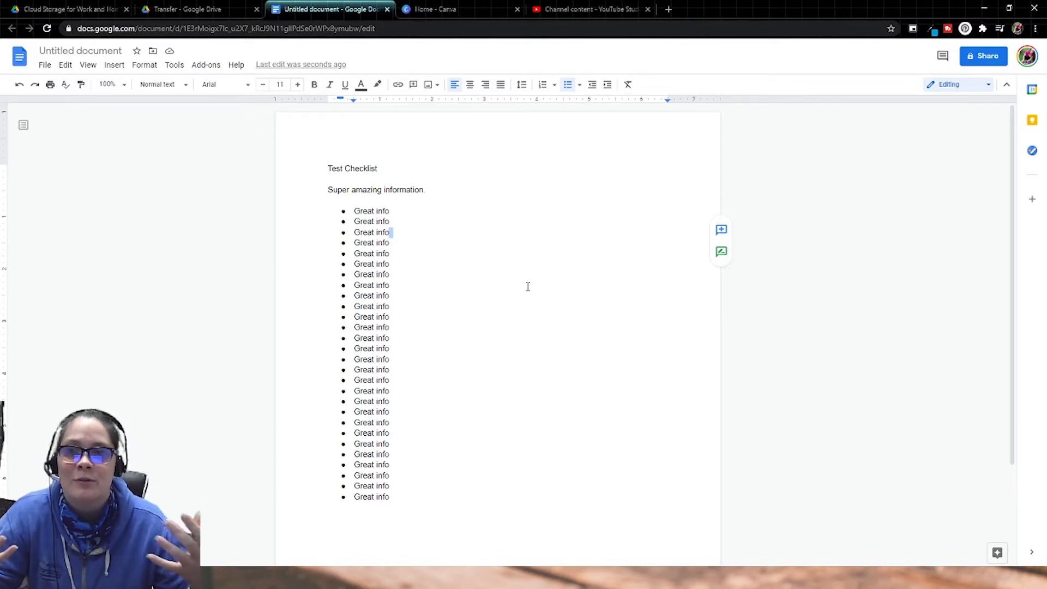
click(564, 178)
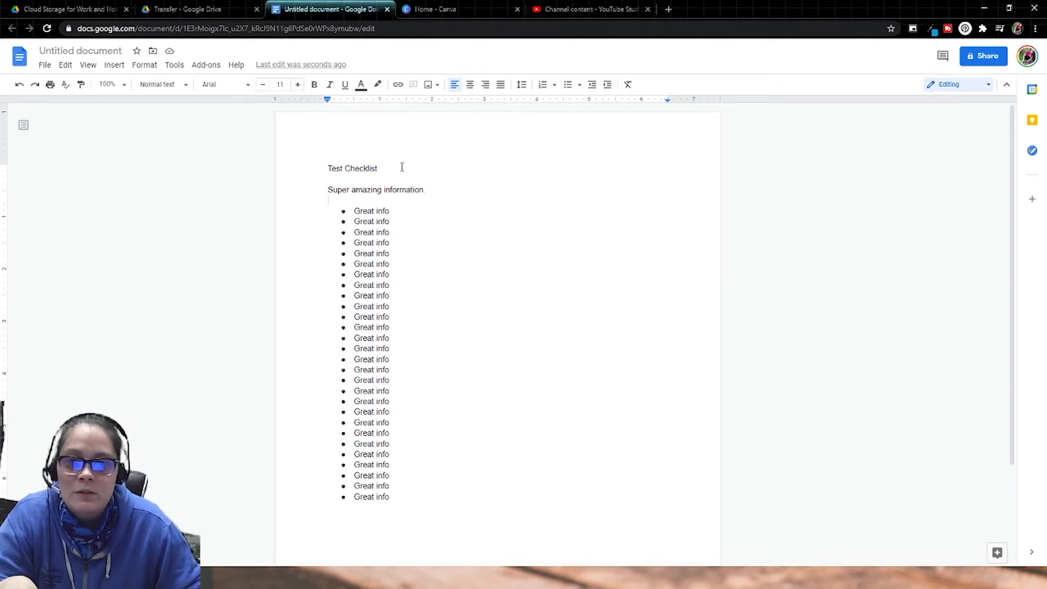
Step: Make the "Test Checklist" title bold and centred, and set it in Lobster at size 24
drag(402, 166, 295, 169)
click(315, 85)
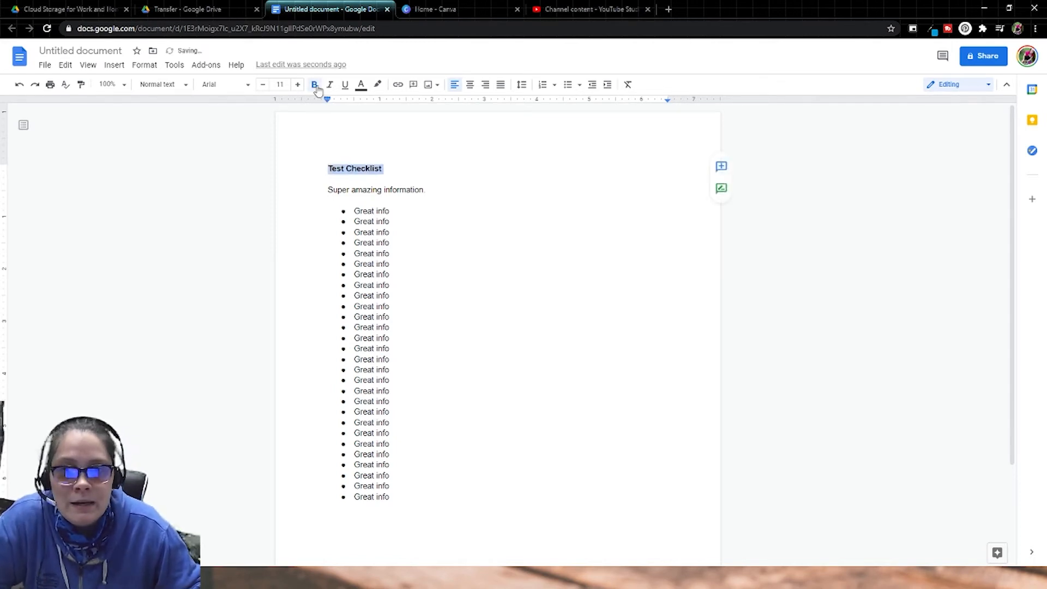
click(469, 85)
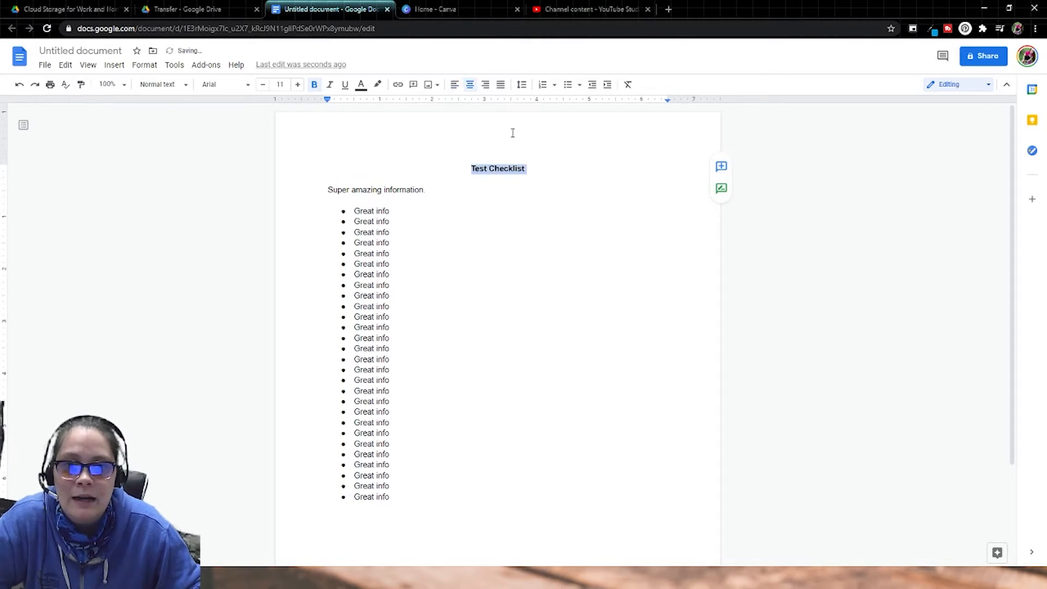
click(243, 89)
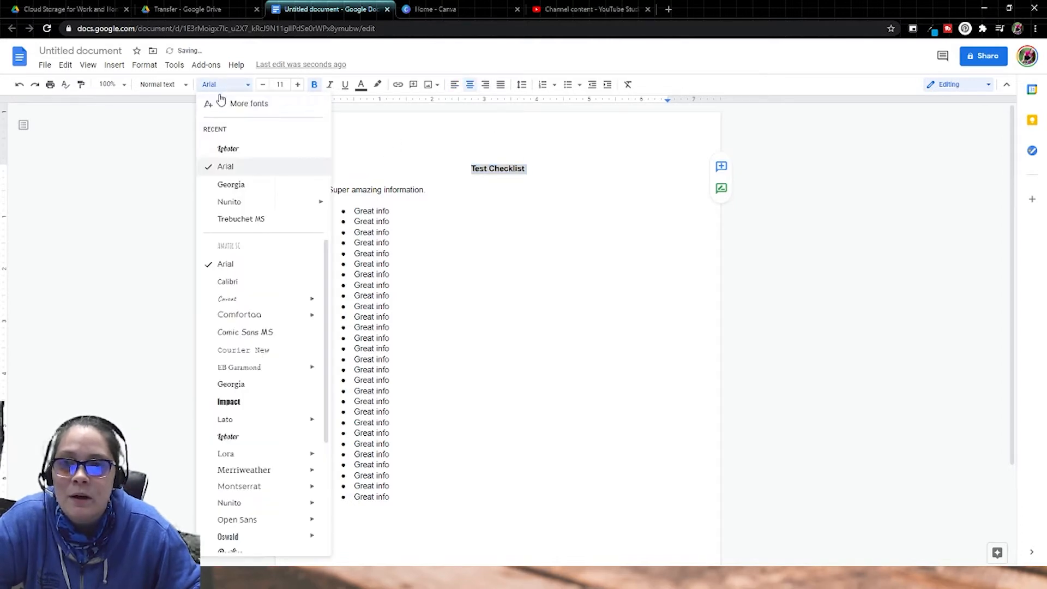
click(280, 151)
click(281, 85)
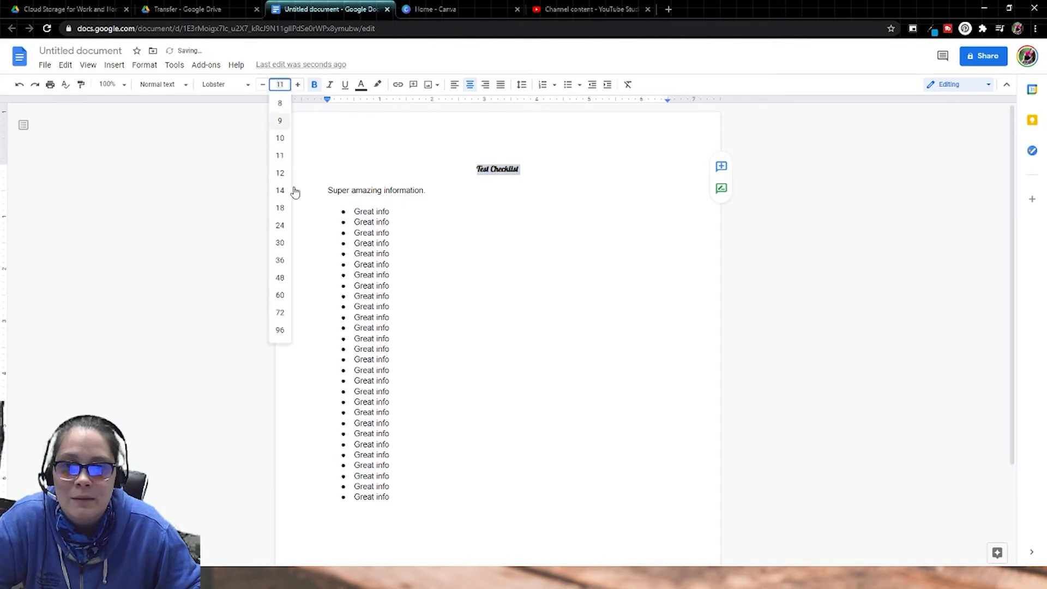
click(281, 224)
Step: Set the font size of the intro line and the bulleted list under the title to 12
click(421, 205)
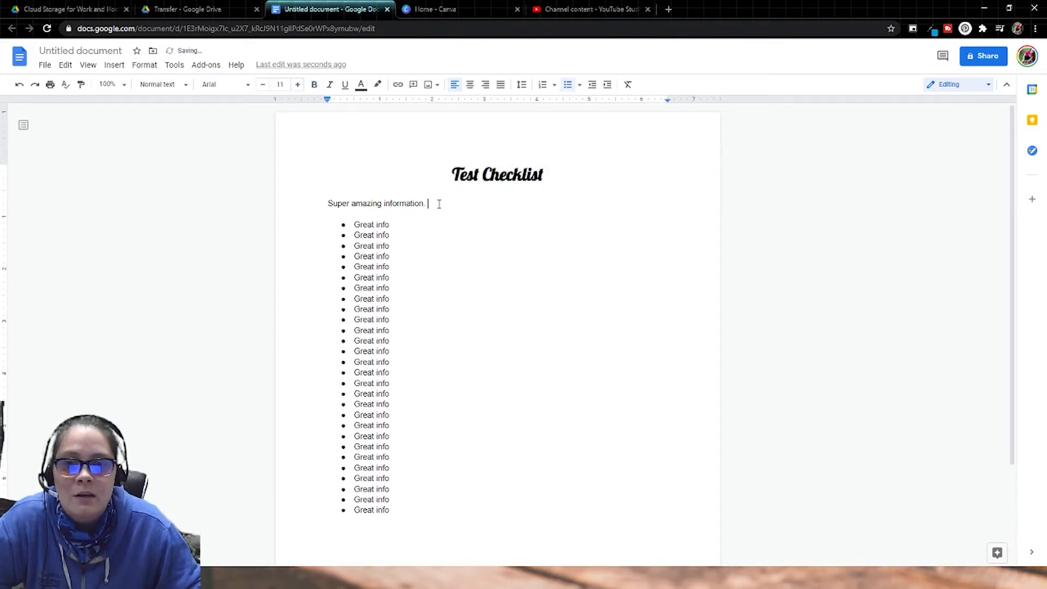
drag(435, 203, 456, 502)
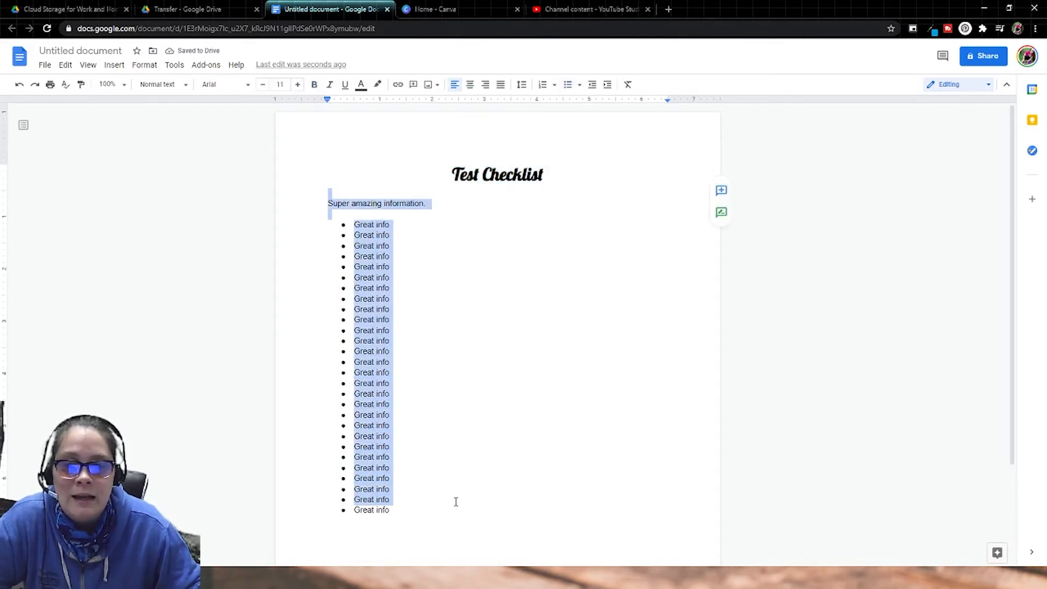
click(297, 84)
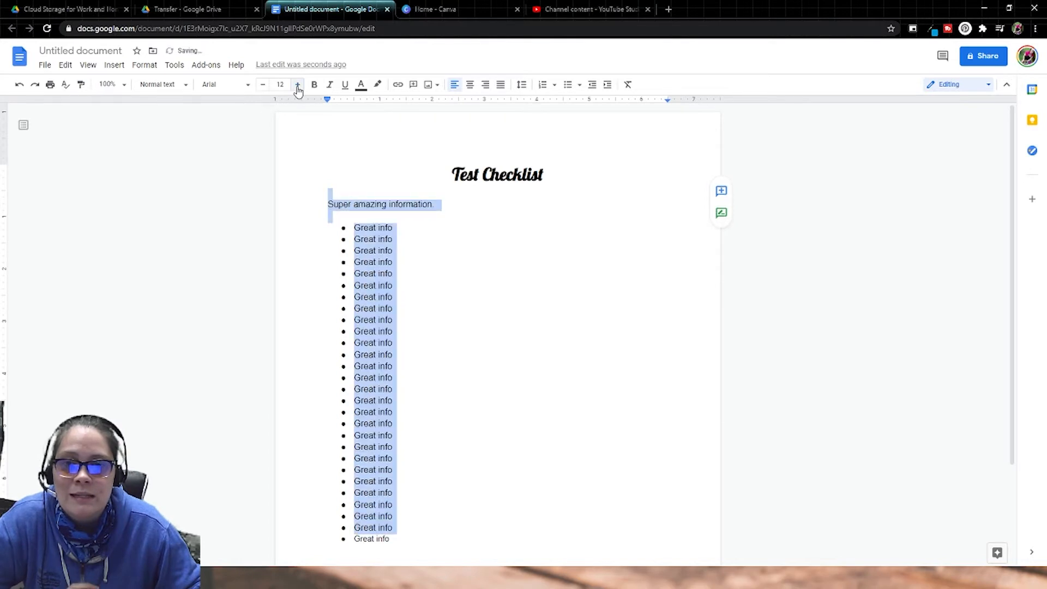
click(347, 208)
drag(347, 213, 514, 535)
click(517, 346)
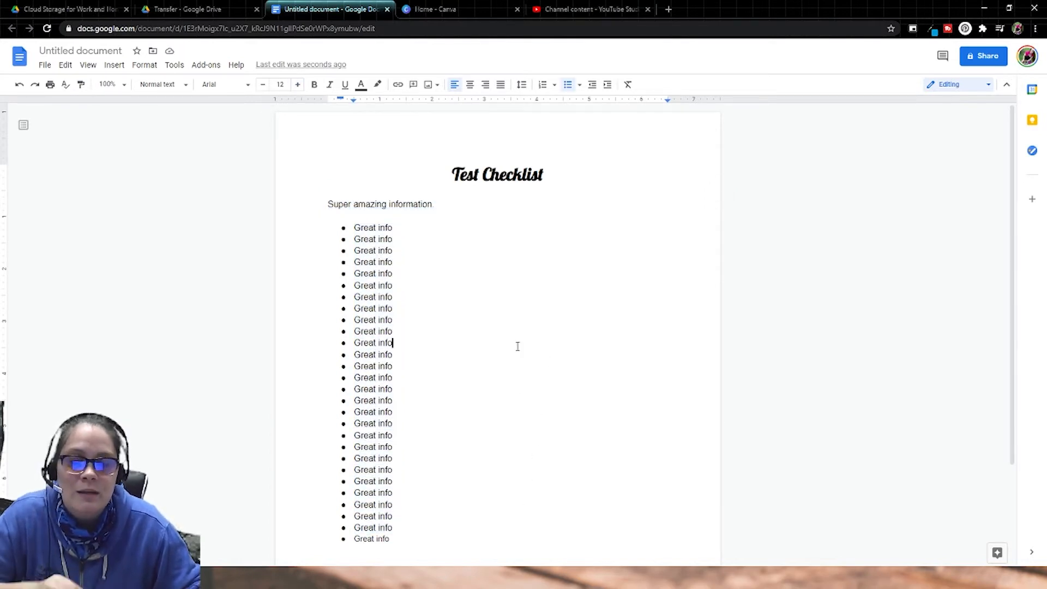
drag(444, 175, 555, 175)
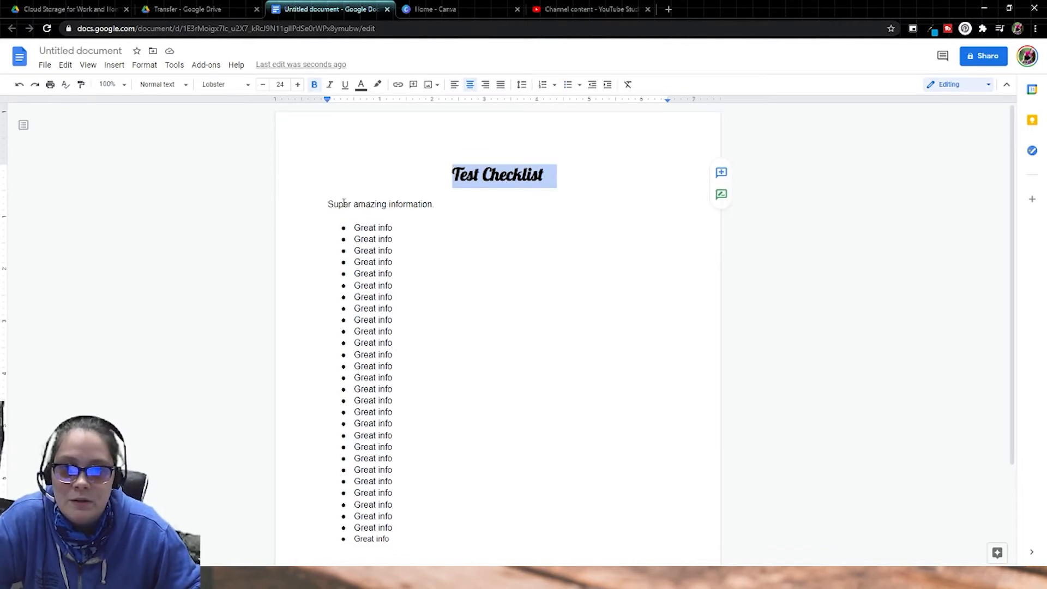
drag(326, 203, 470, 432)
click(504, 207)
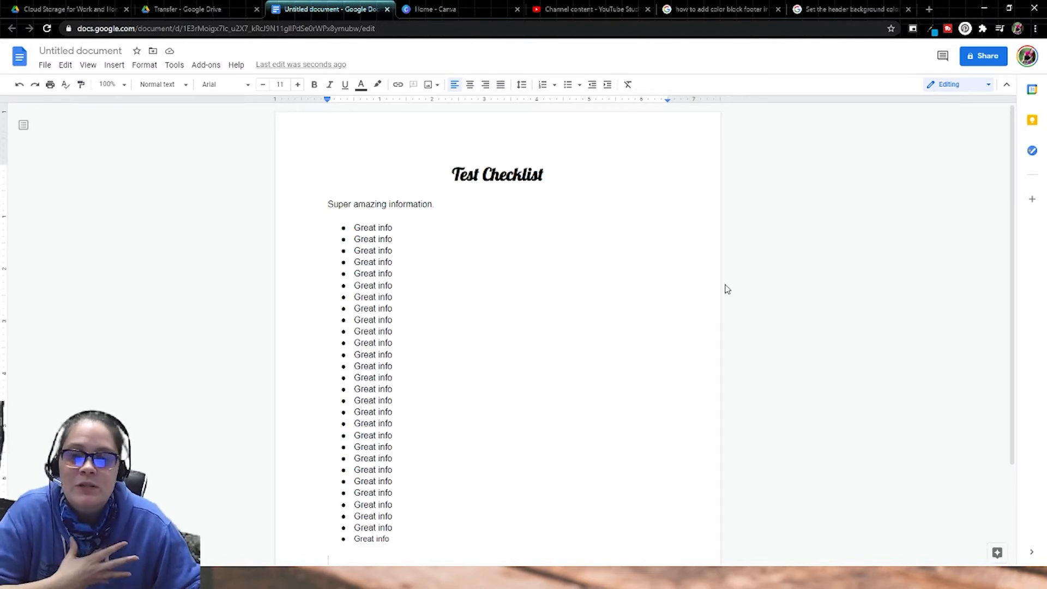
scroll(725, 290, down, 2)
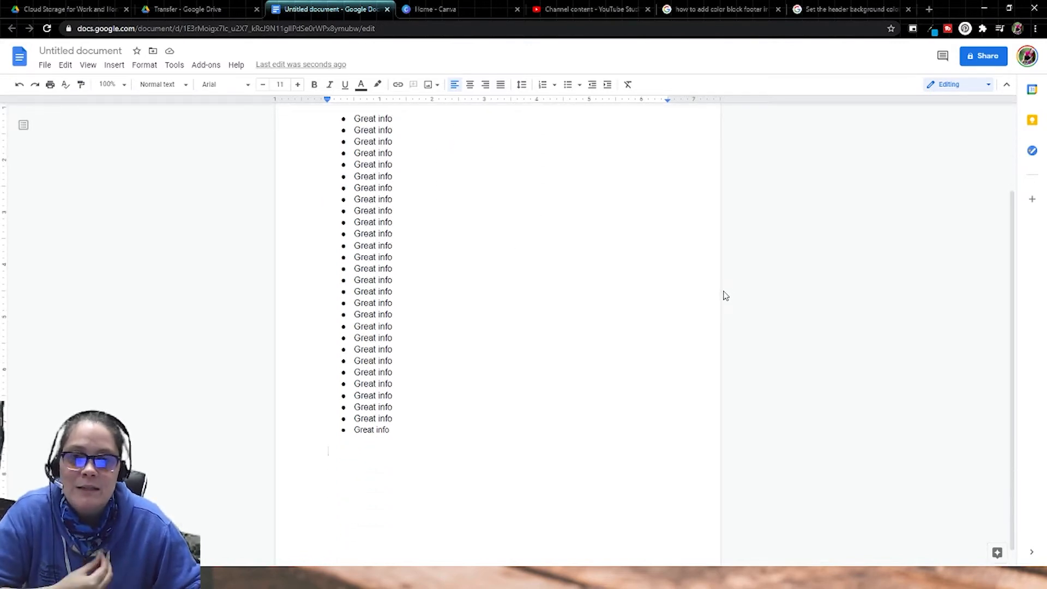
scroll(726, 294, up, 2)
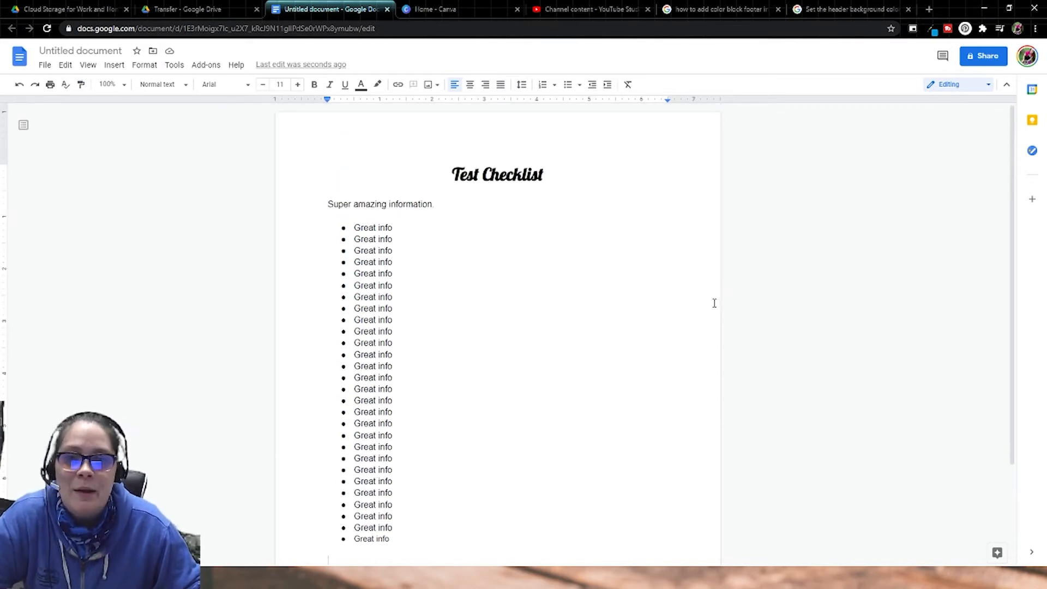
Step: Below the list, add "For more support on specific xyz thing, contact Amazing Company at xyz.com or give us a call at" followed by the phone number
scroll(588, 465, down, 2)
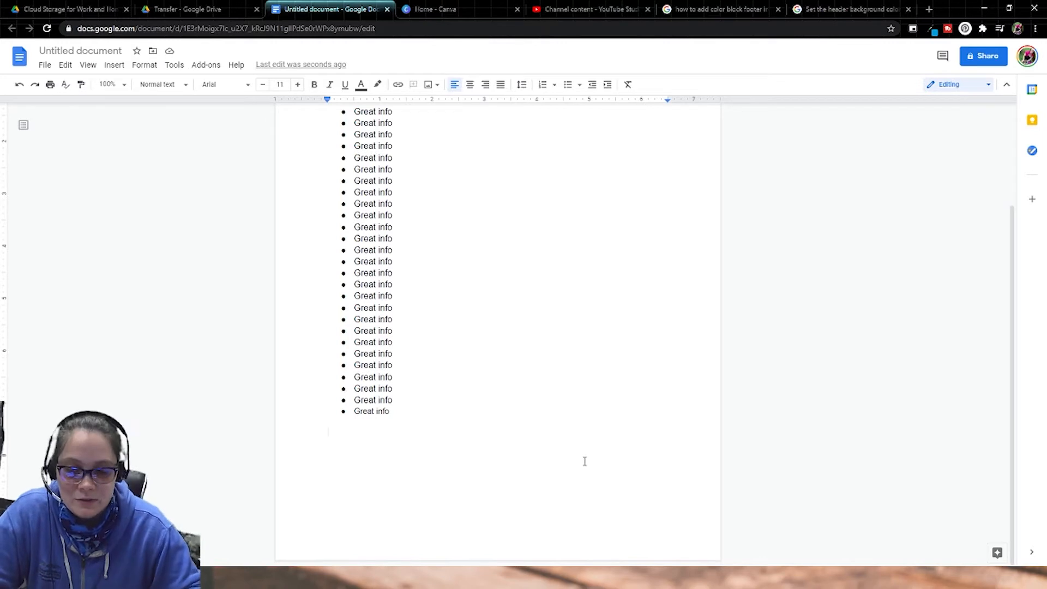
key(Return)
text(For more support on specific xyz thing, contact Amazing Company at xyz.com or give us a call at 111-111-1111.)
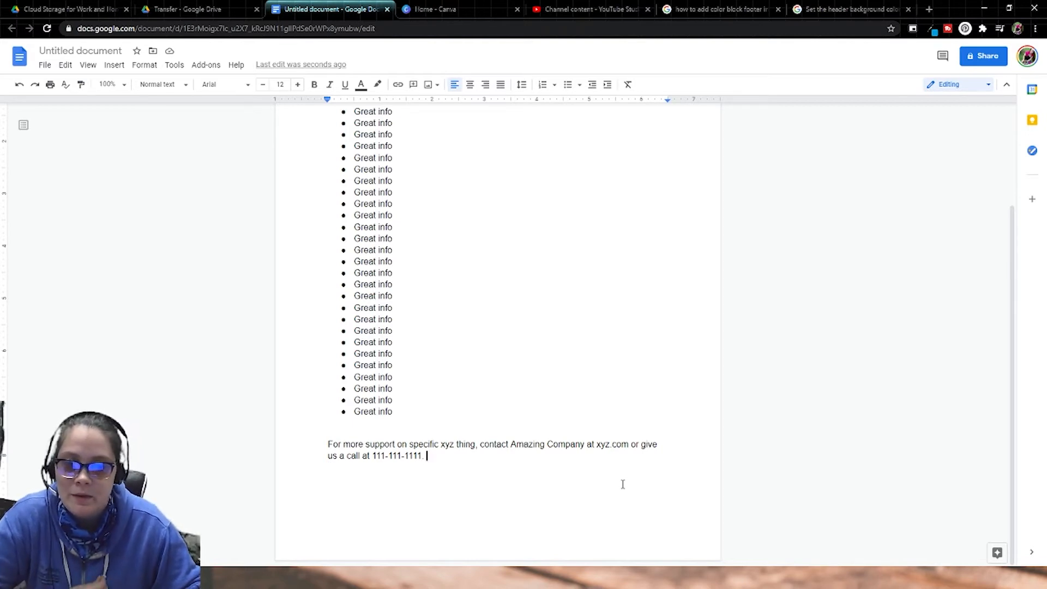
Step: Insert the "LOGO GOES HERE" image from the computer at the end of the contact sentence
scroll(622, 487, up, 3)
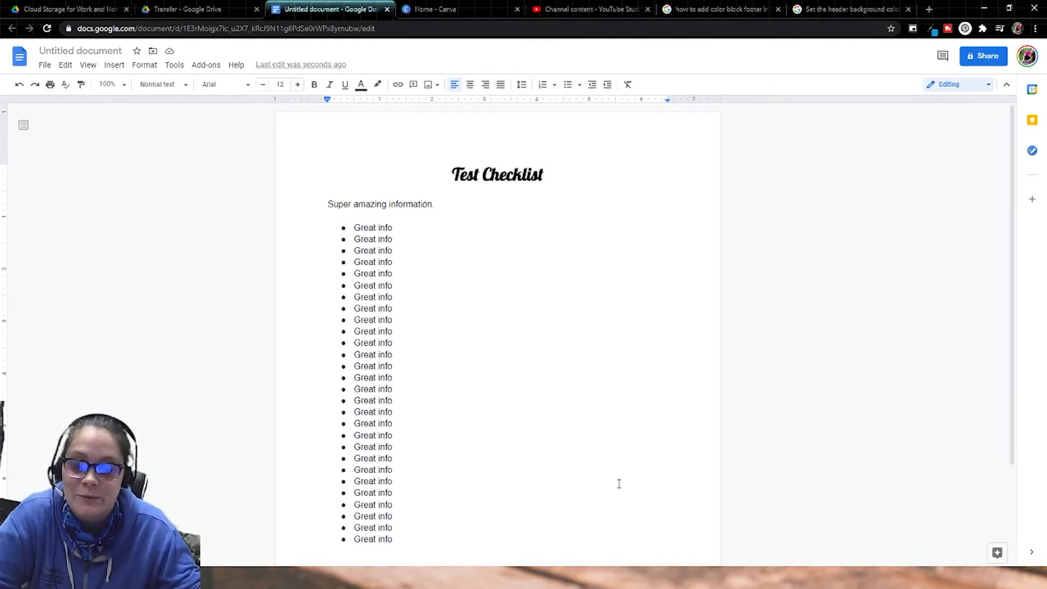
scroll(619, 484, down, 3)
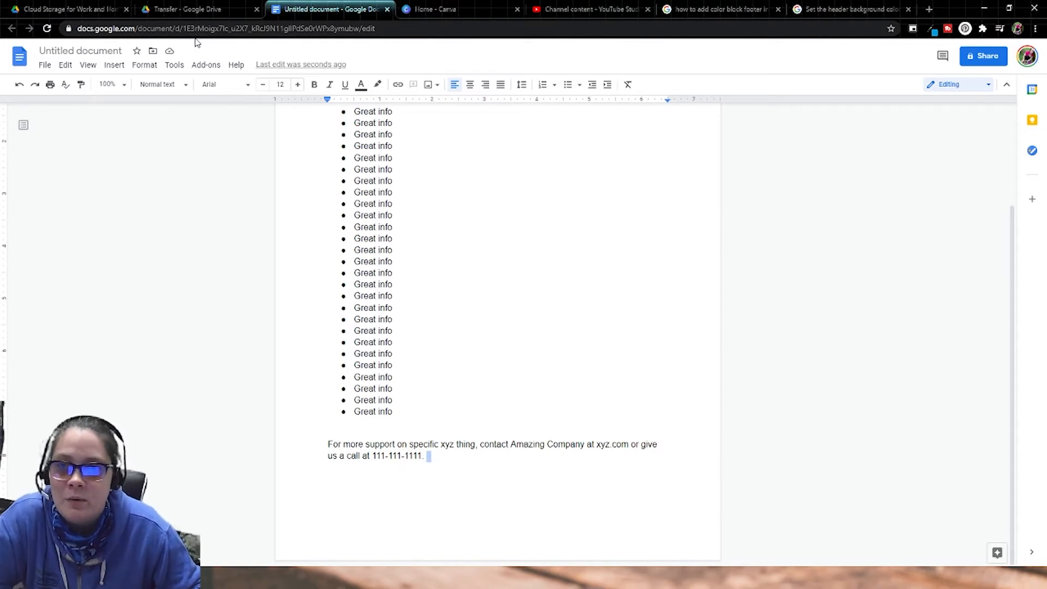
click(151, 66)
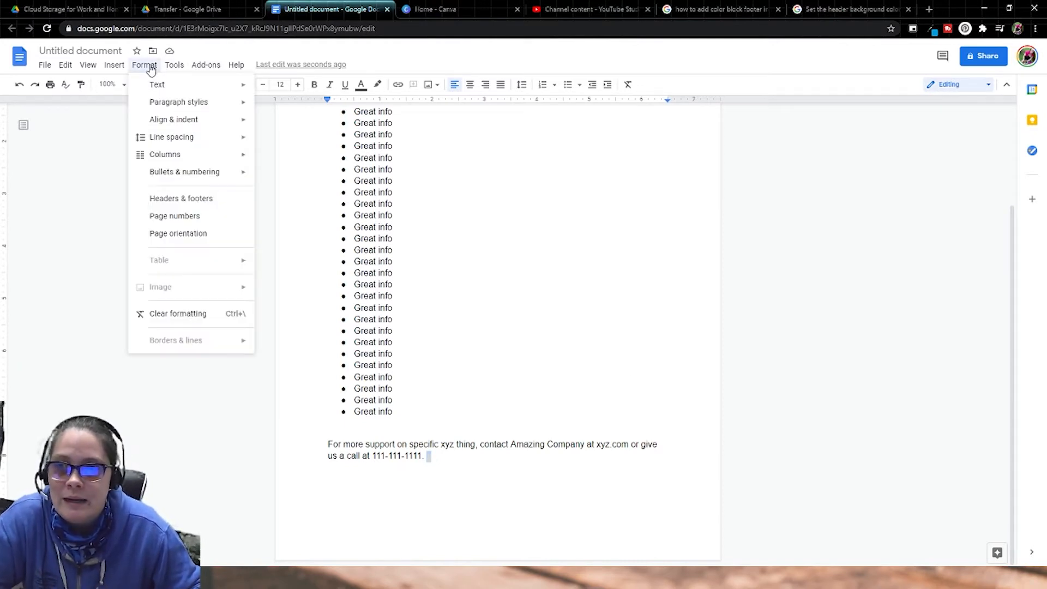
mouse_move(122, 69)
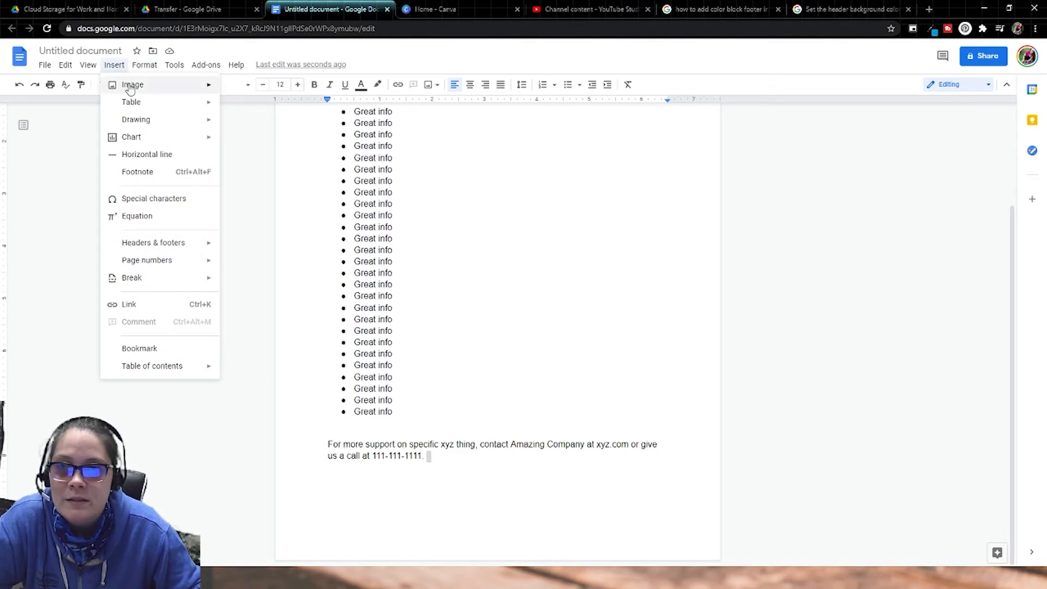
mouse_move(183, 86)
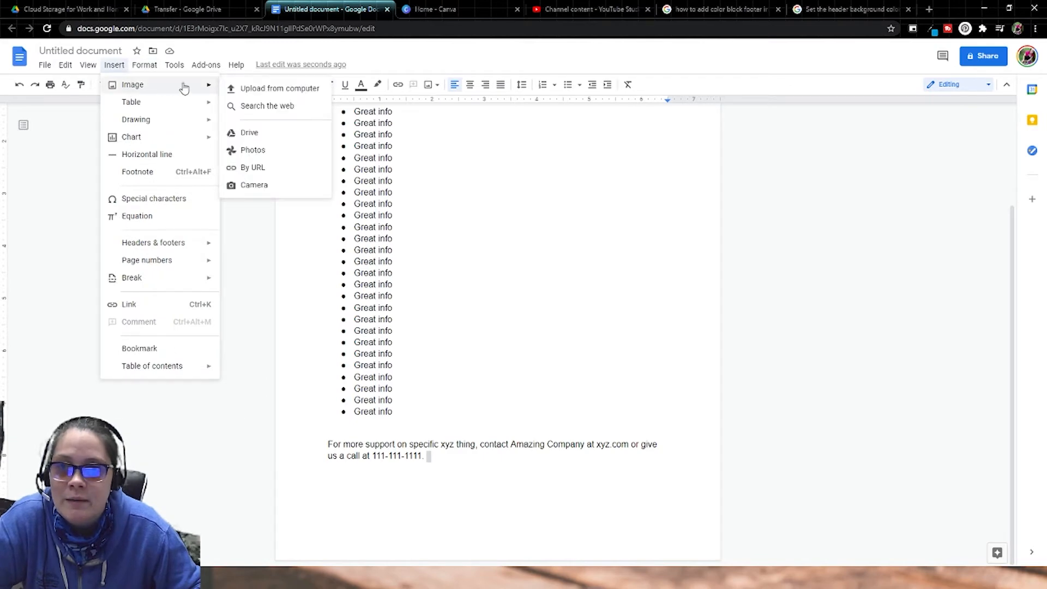
click(264, 90)
click(319, 98)
double_click(322, 98)
scroll(479, 253, down, 2)
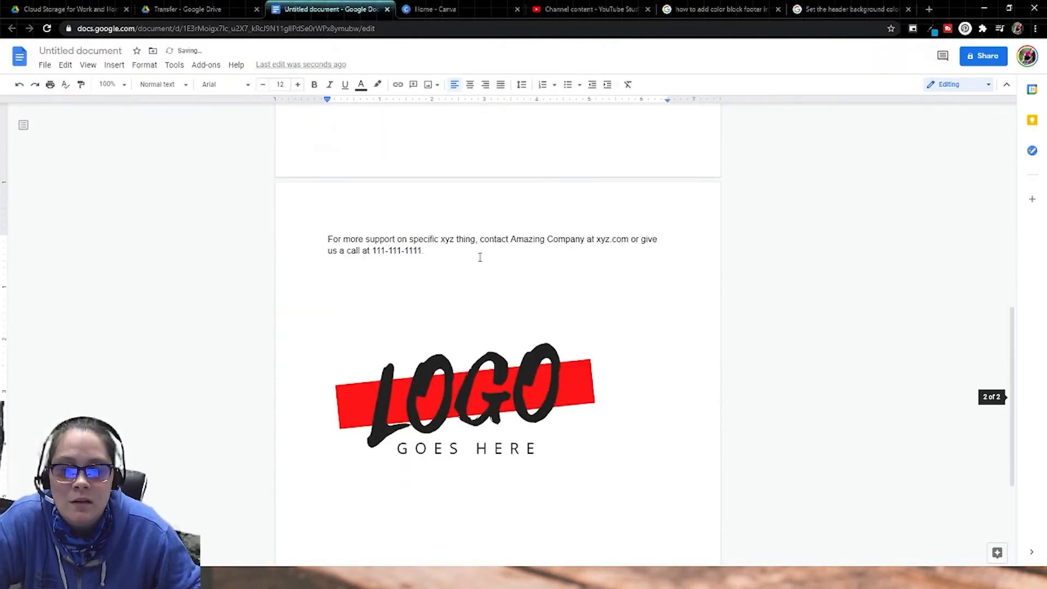
Step: Shrink the logo image proportionally to about 0.9 inch wide and set the contact text to wrap around it
scroll(503, 262, down, 3)
click(519, 311)
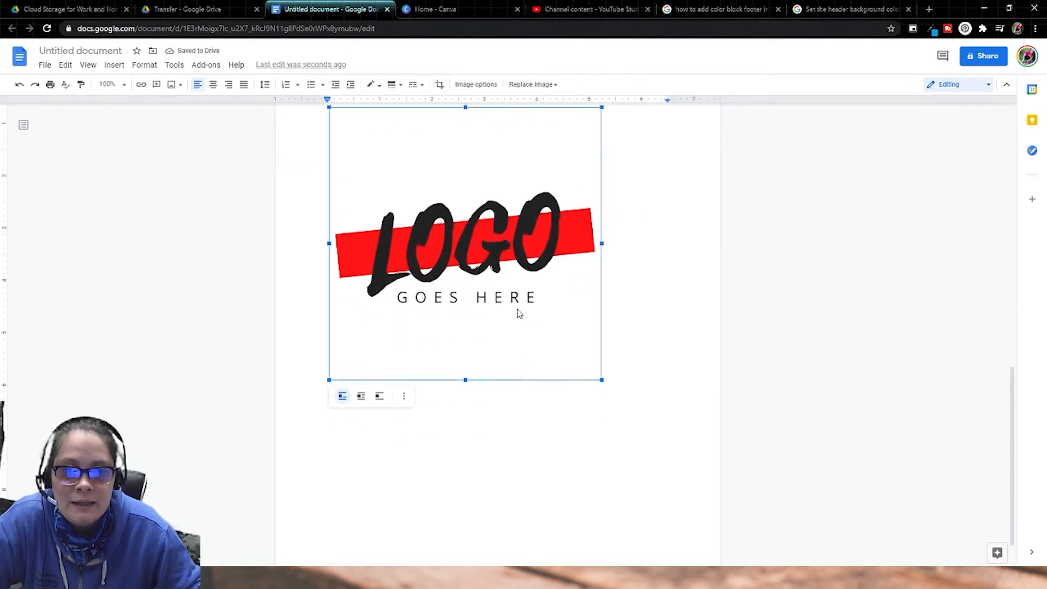
scroll(538, 301, up, 1)
drag(601, 408, 376, 185)
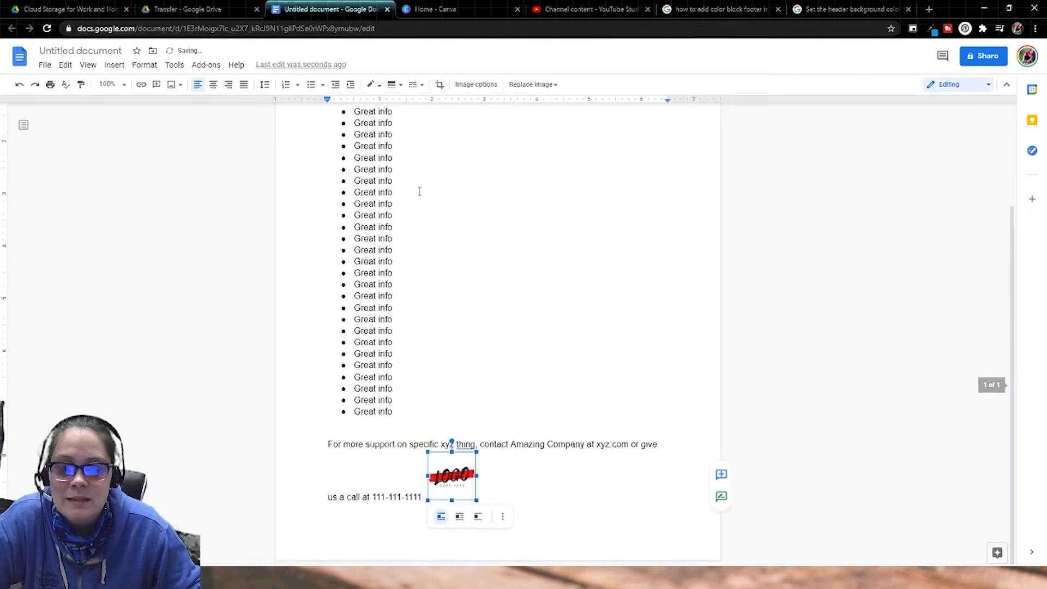
click(460, 518)
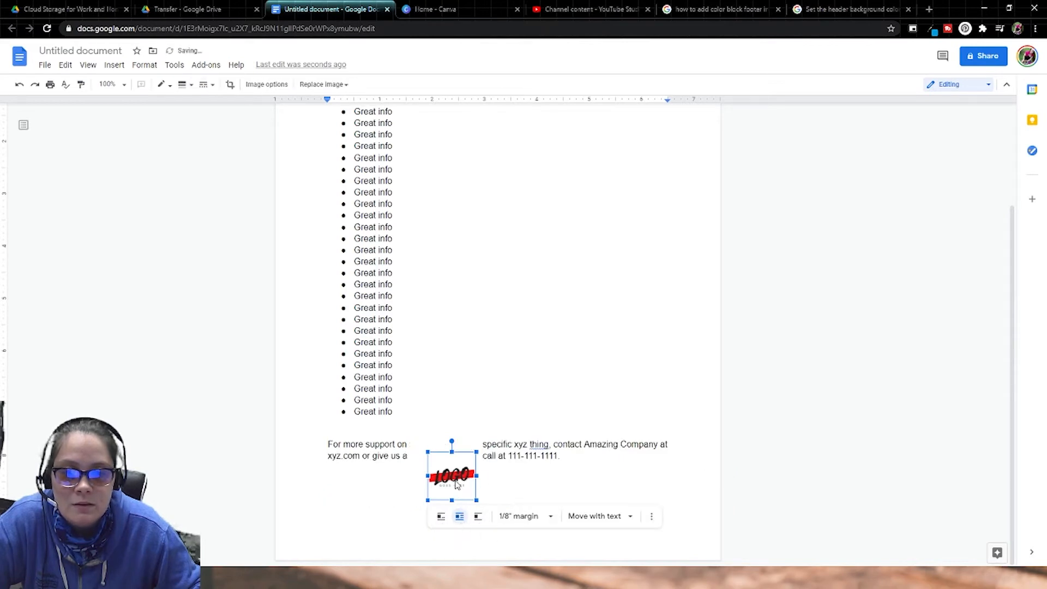
Step: Move the logo to the left margin beside the contact sentence, and lower the sentence by one line
drag(455, 483, 354, 468)
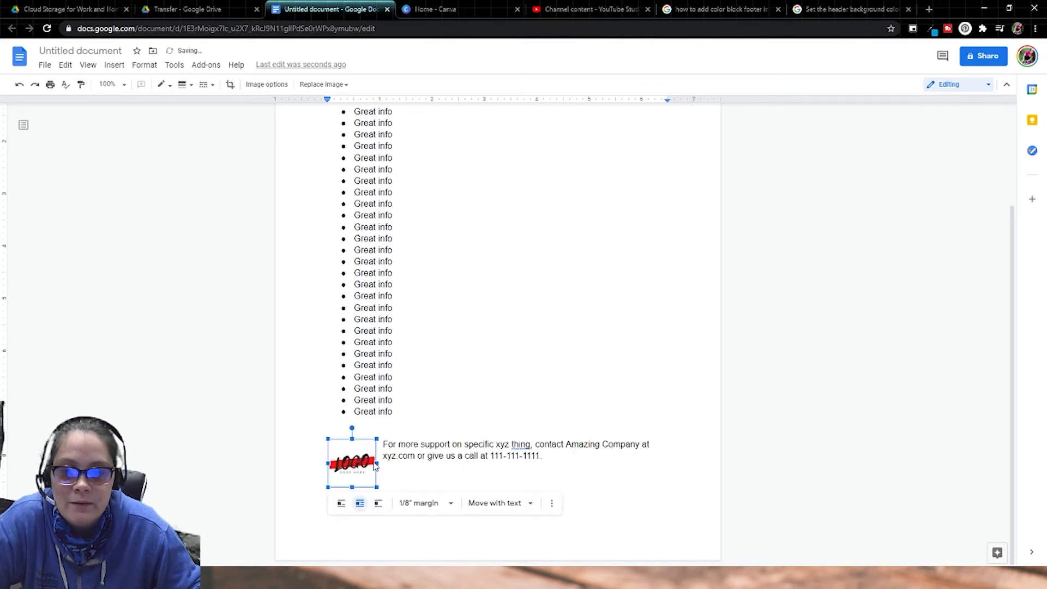
click(705, 392)
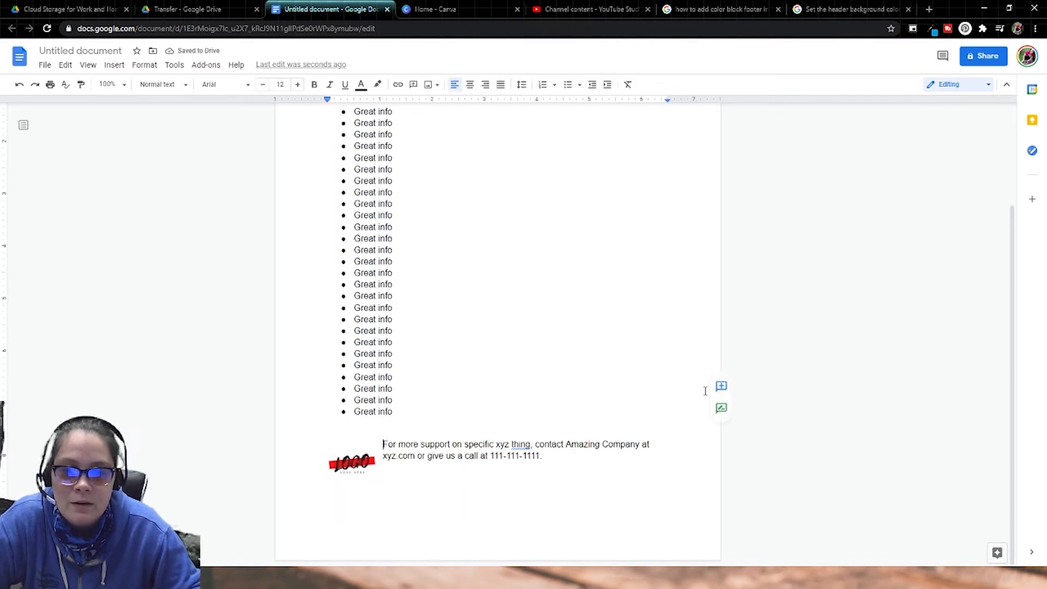
key(Return)
double_click(792, 394)
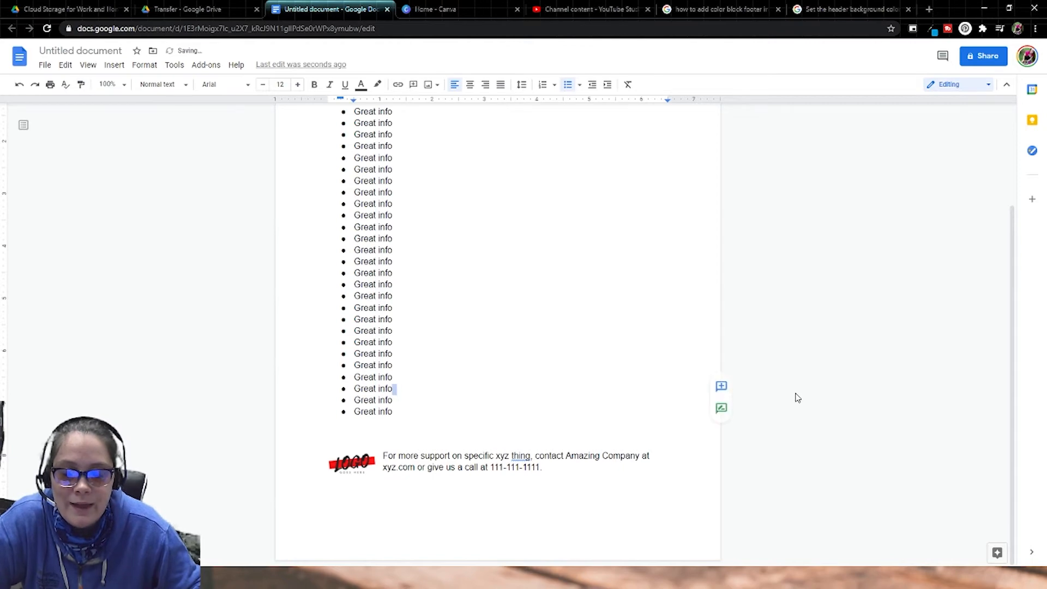
scroll(816, 409, up, 3)
scroll(816, 409, down, 3)
click(644, 472)
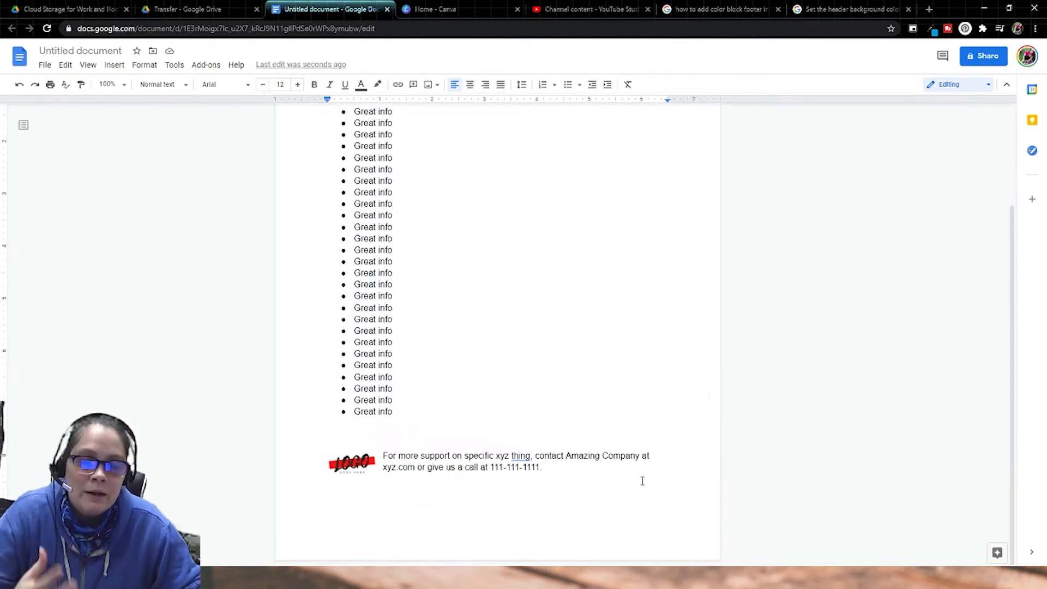
scroll(671, 493, up, 2)
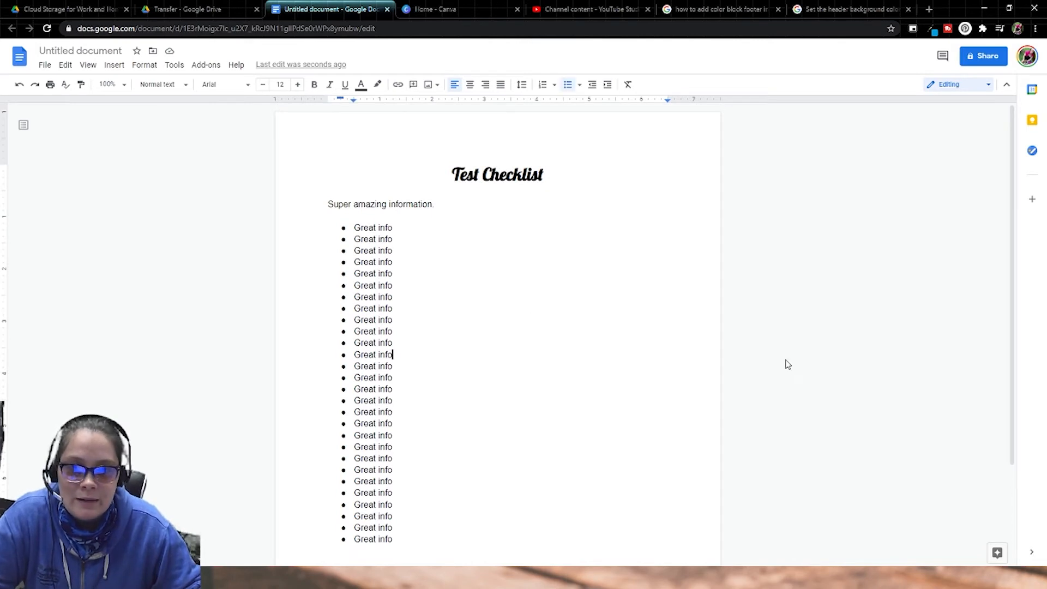
scroll(785, 362, down, 2)
scroll(510, 196, up, 2)
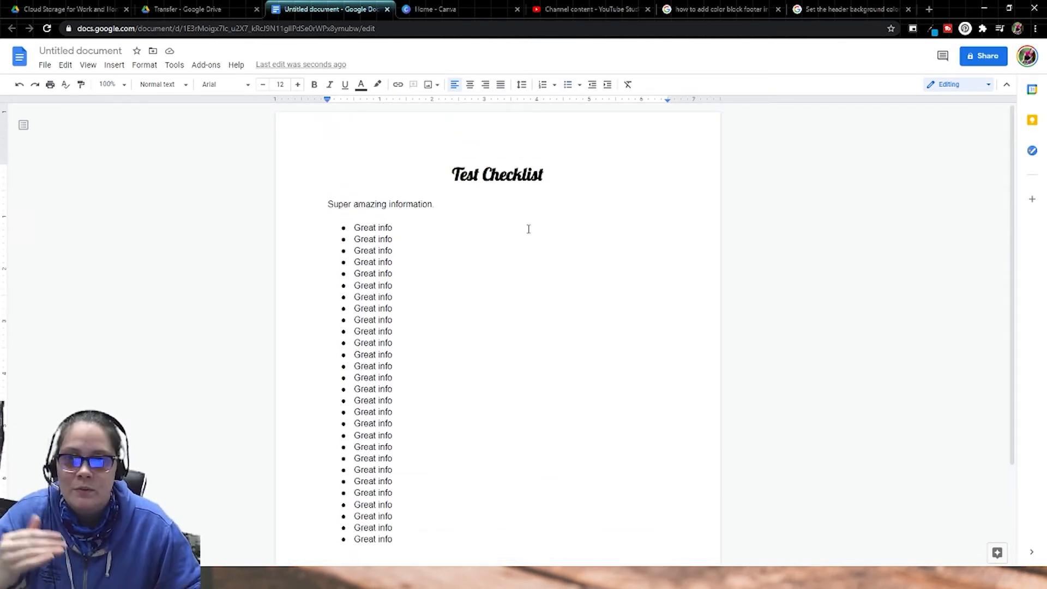
Step: Download the Test Checklist document as a PDF Document (.pdf)
click(45, 65)
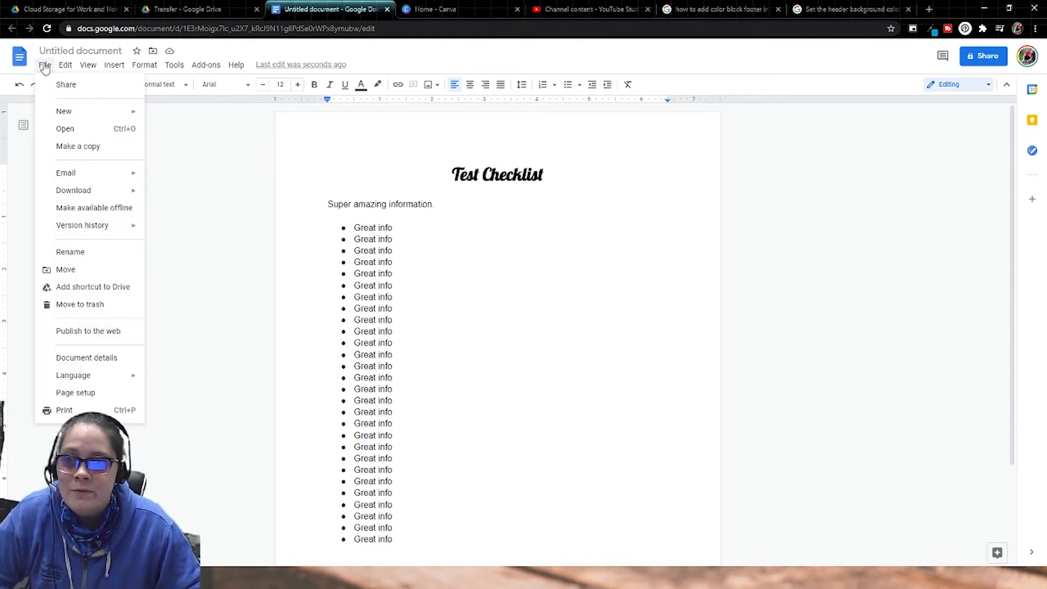
mouse_move(124, 197)
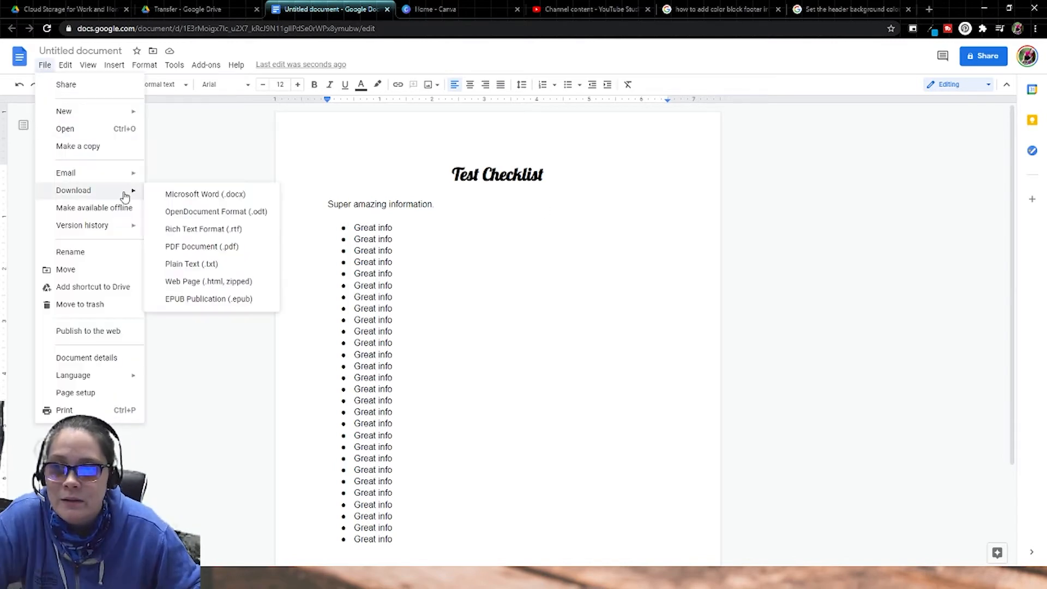
click(255, 252)
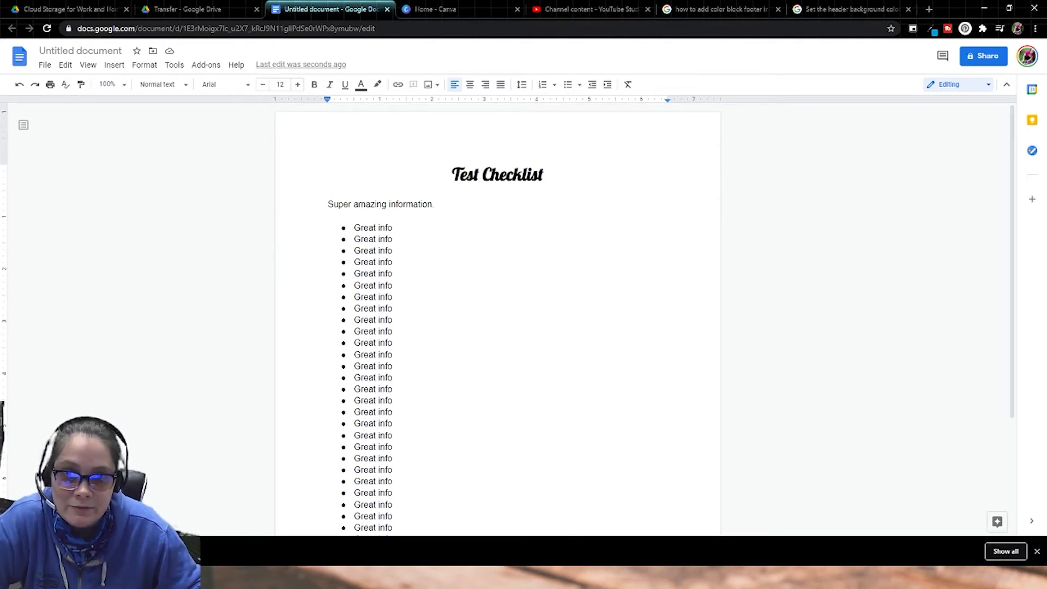
click(354, 343)
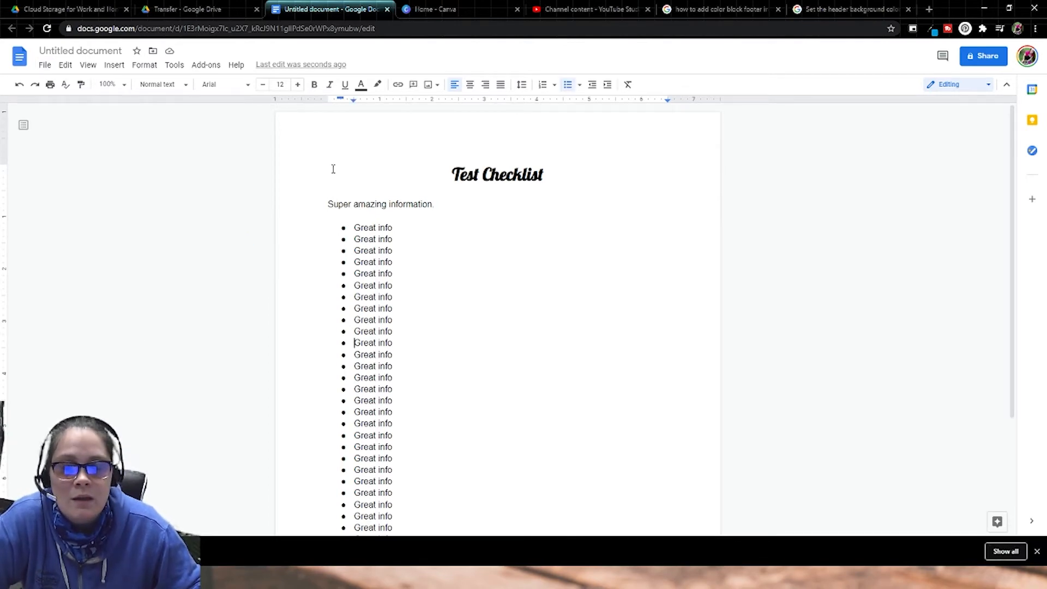
Step: Switch to Canva and create a new design using the US Letter Document format
click(476, 6)
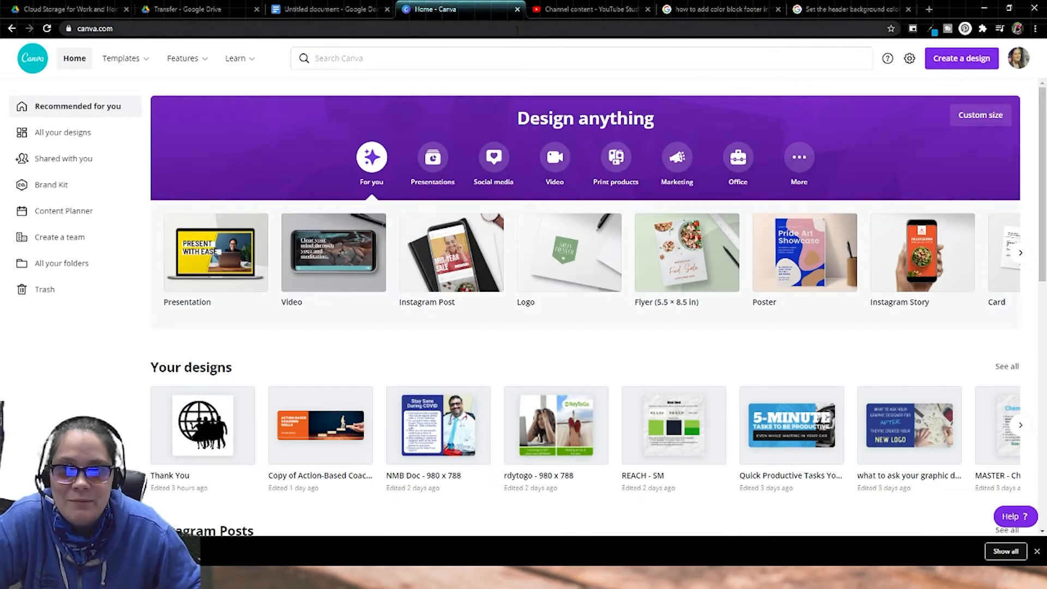
click(960, 62)
text(le)
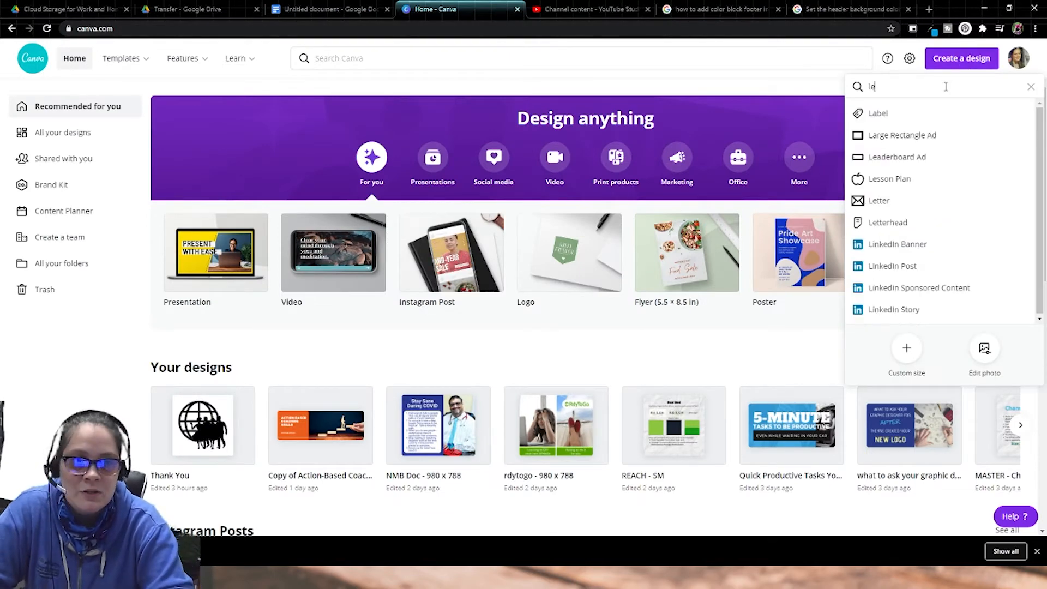
text(tter)
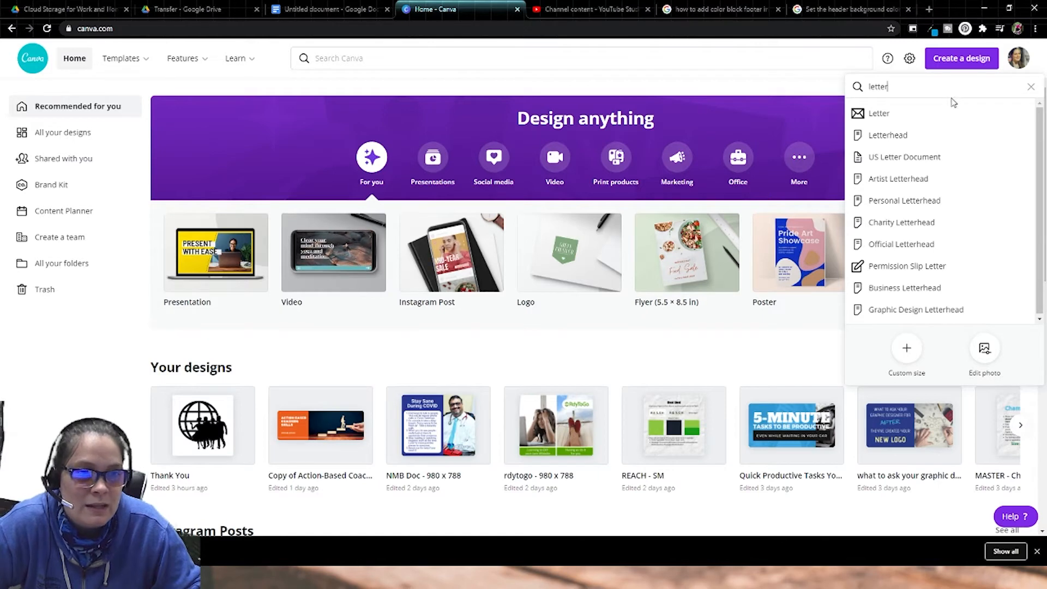
click(979, 159)
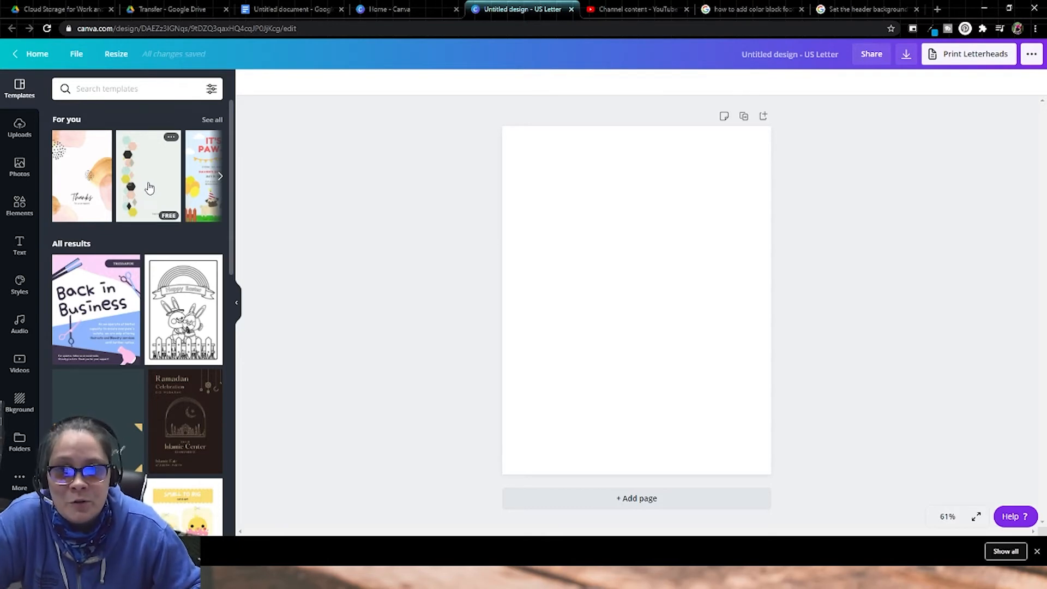
Step: Search the templates for "checklist" and apply the blue Office Supplies Checklist template to the page
scroll(164, 245, down, 6)
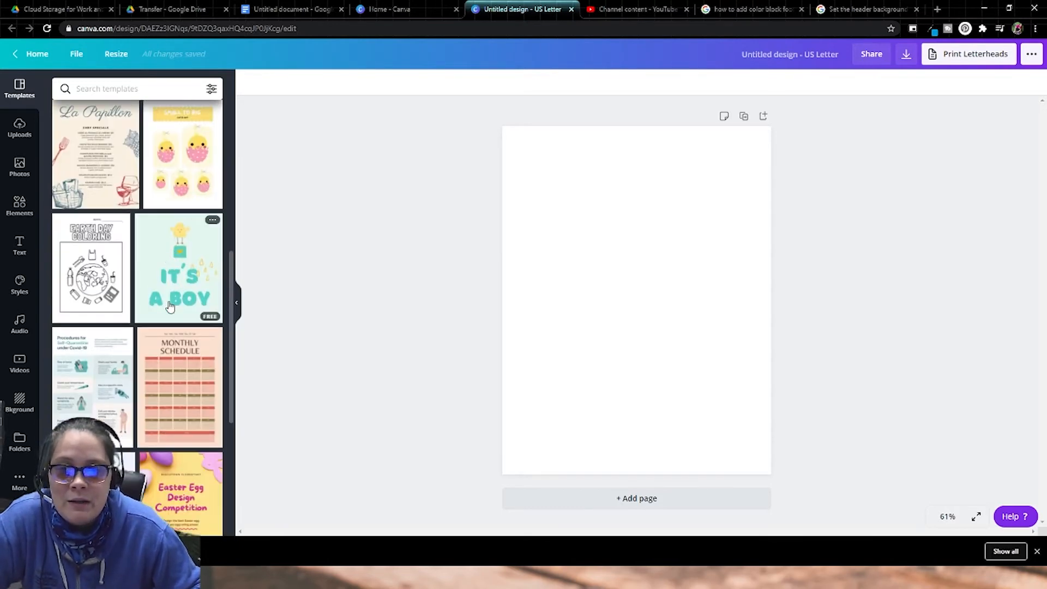
scroll(167, 273, down, 4)
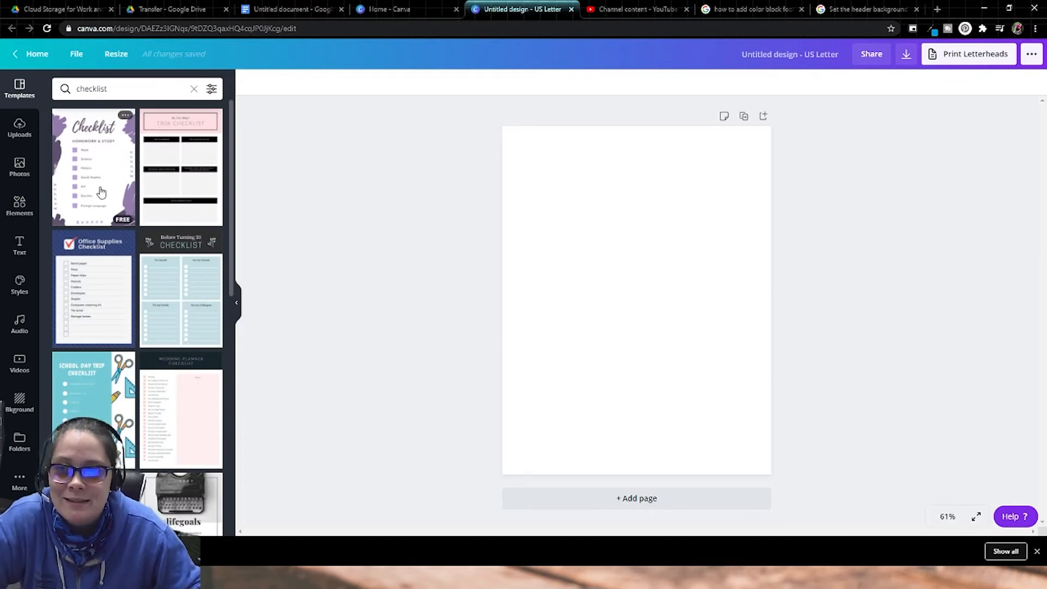
click(101, 192)
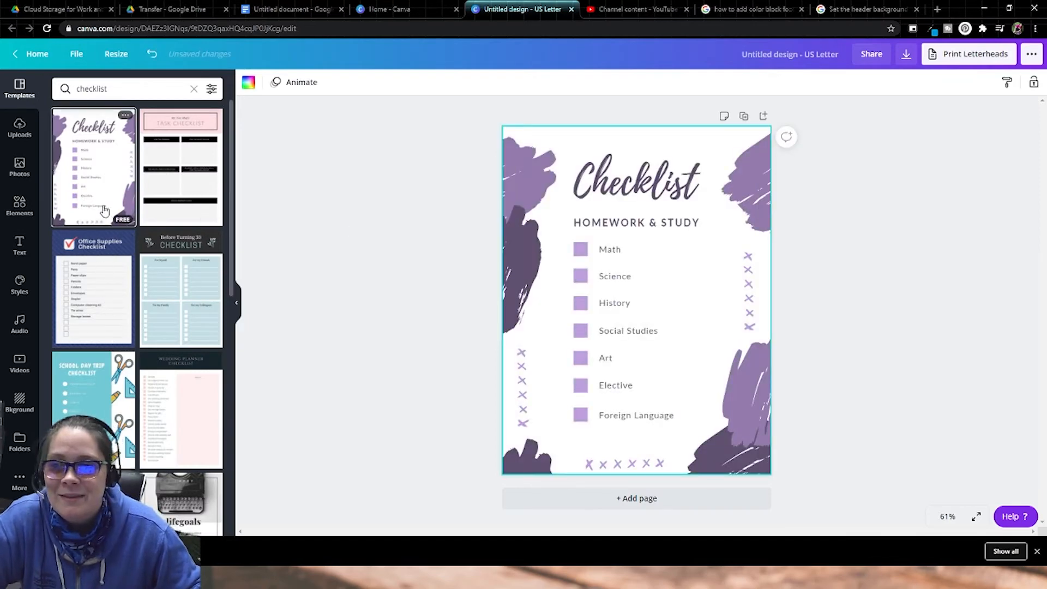
click(106, 297)
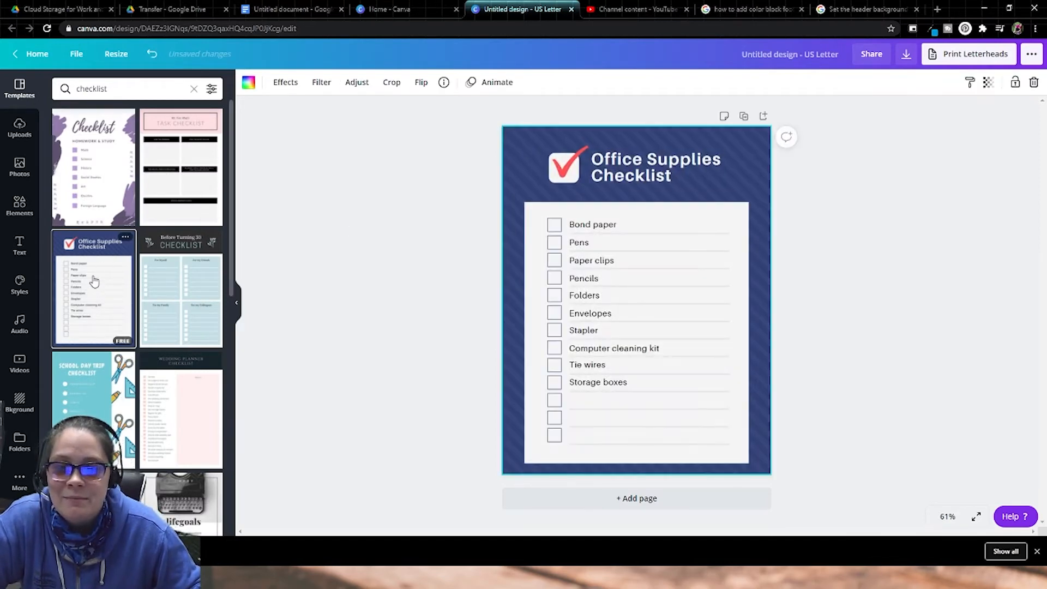
Step: Replace the template title with "10 things to do before buying a home" and fit it on two lines at size 36.4
click(618, 162)
click(618, 162)
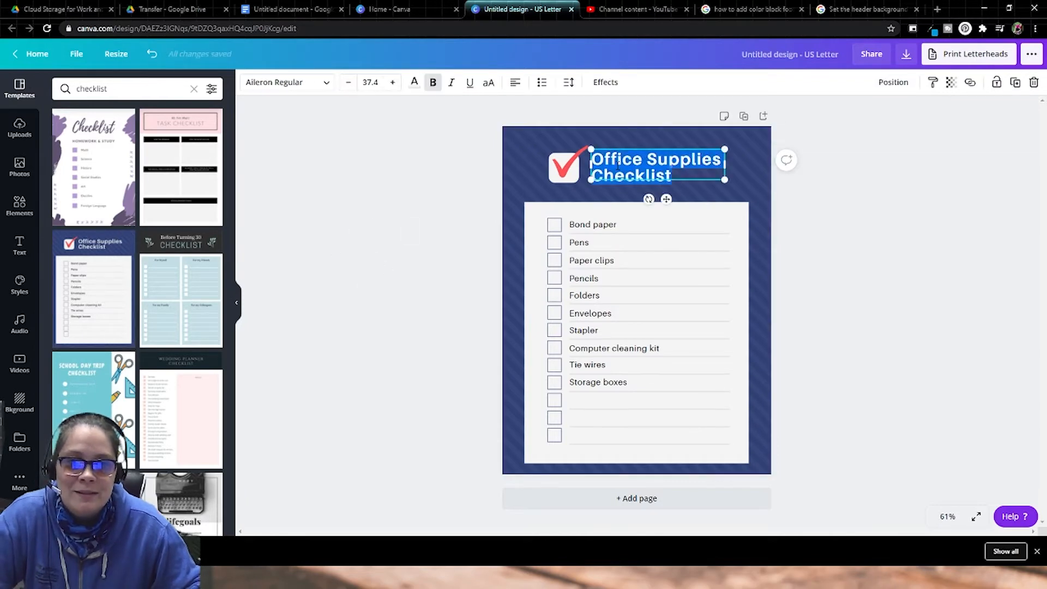
text(10 things to do before buying a home)
key(Escape)
key(Escape)
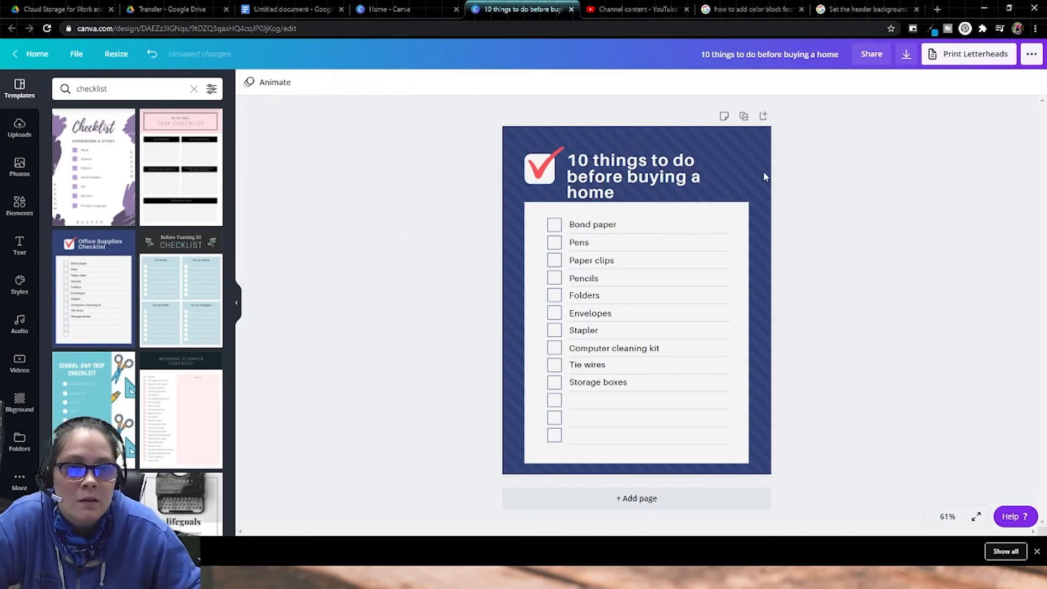
click(651, 174)
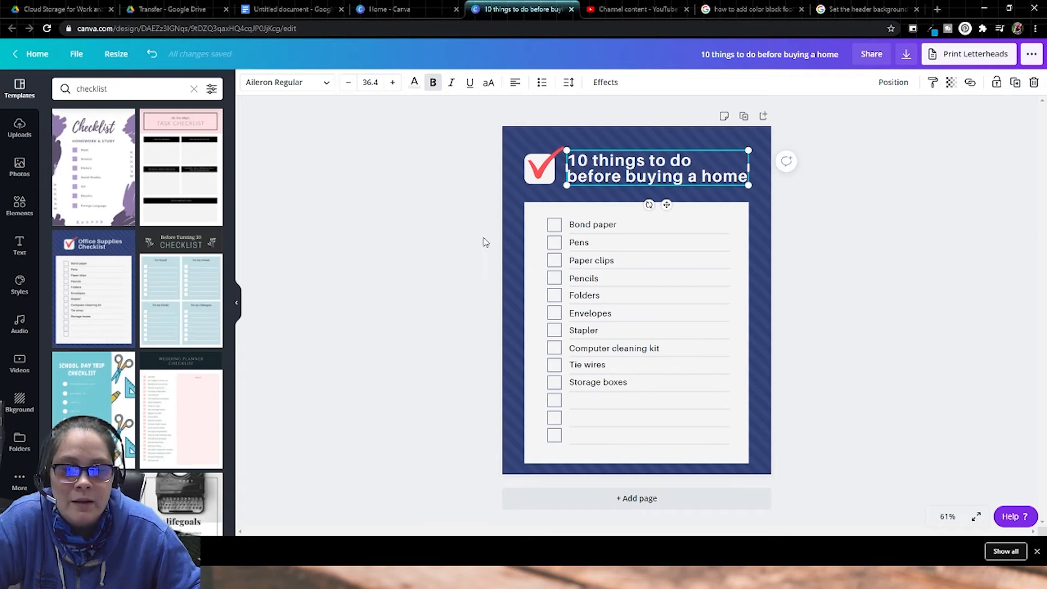
click(458, 240)
click(615, 173)
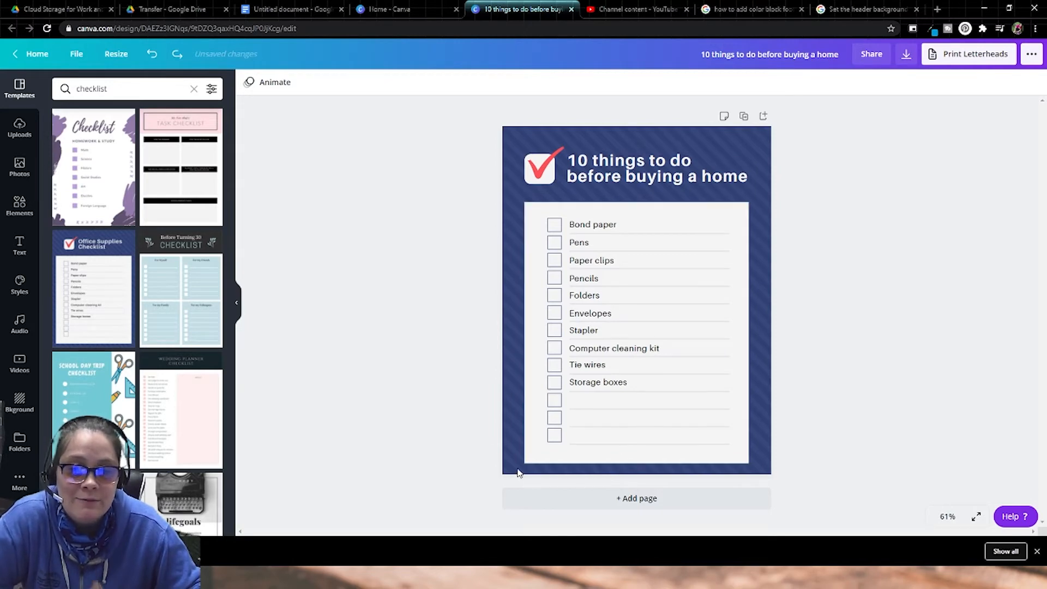
Step: Move the title and the checklist panel with its items up to leave a wider blue strip at the page's bottom
drag(483, 441, 688, 473)
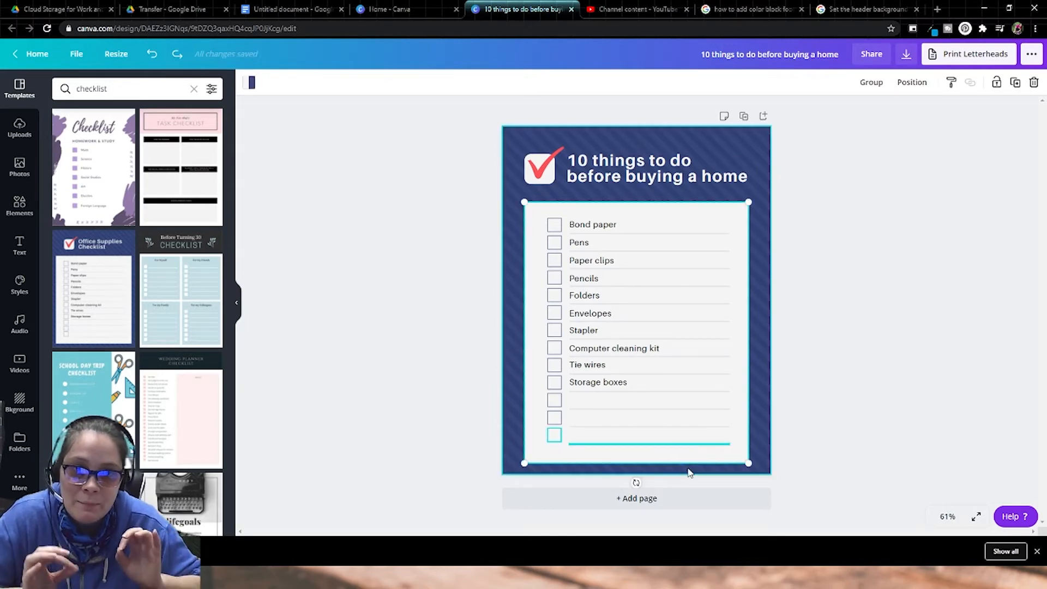
drag(477, 141, 844, 493)
drag(717, 428, 718, 424)
drag(484, 187, 796, 471)
drag(682, 393, 682, 382)
click(480, 309)
click(587, 169)
key(ctrl+d)
drag(650, 174, 591, 468)
key(Delete)
Step: Duplicate the "Storage boxes" text into the blue strip below the checklist and widen its box to the panel's width
click(594, 367)
key(ctrl+d)
drag(605, 375, 559, 464)
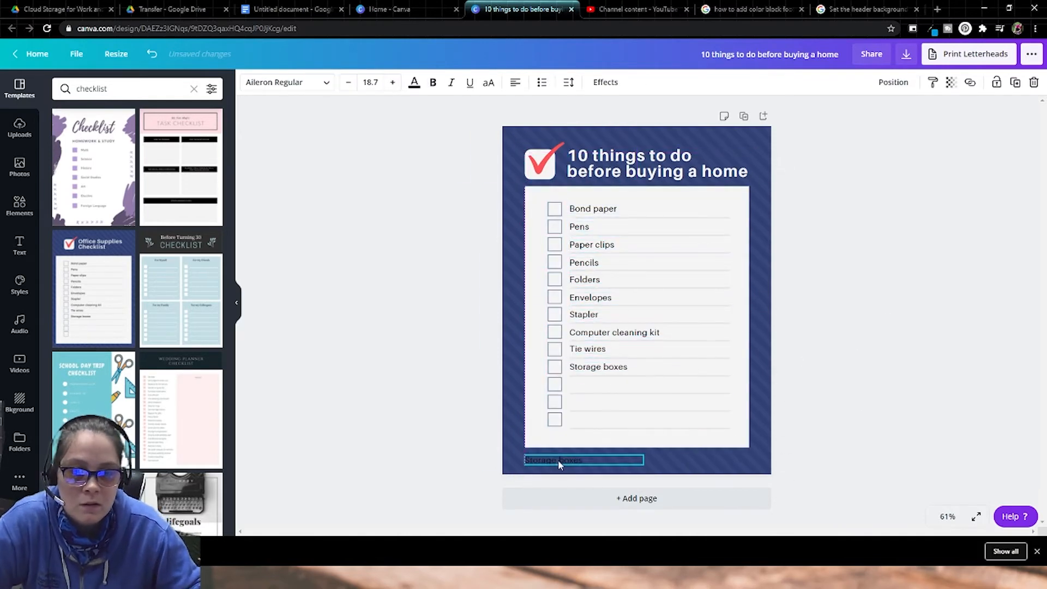
drag(644, 460, 749, 459)
Step: Replace the duplicated text with "AwesomeCompany.com |" followed by the company phone number, and colour it white
text(AwesomeCom)
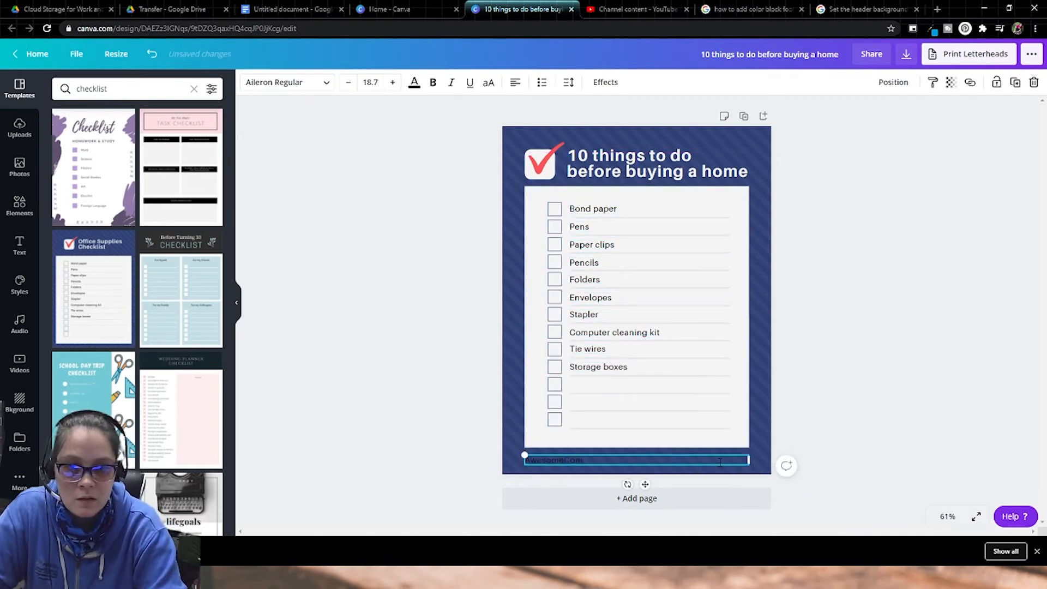
text(1-1111)
key(ctrl+a)
click(414, 82)
click(149, 143)
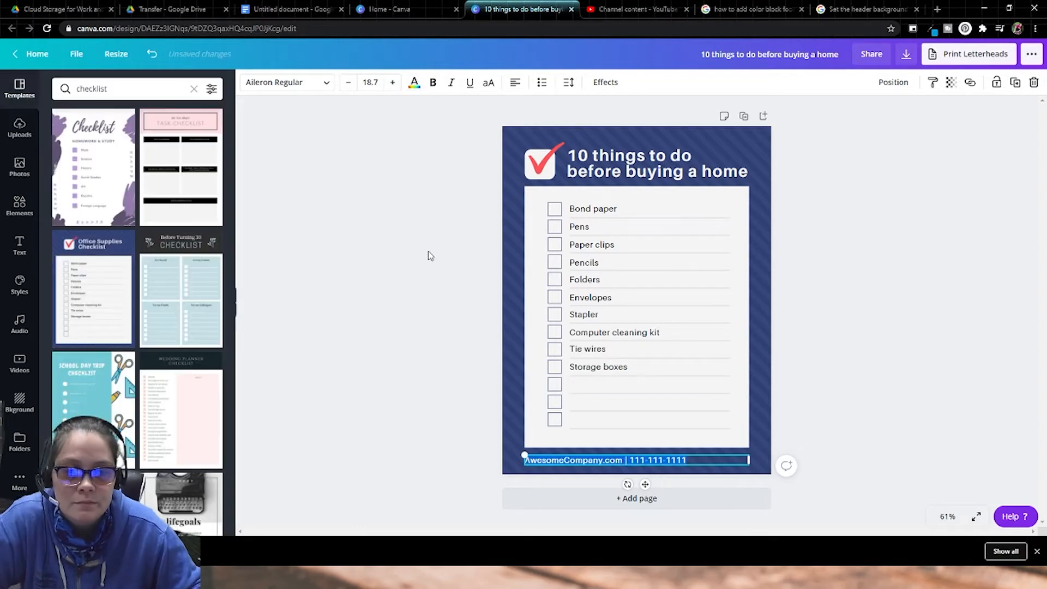
click(428, 250)
Step: Search the uploaded images for "logo" and add the red "LOGO GOES HERE" image to the page
click(19, 128)
text(logo)
scroll(131, 252, down, 5)
click(92, 234)
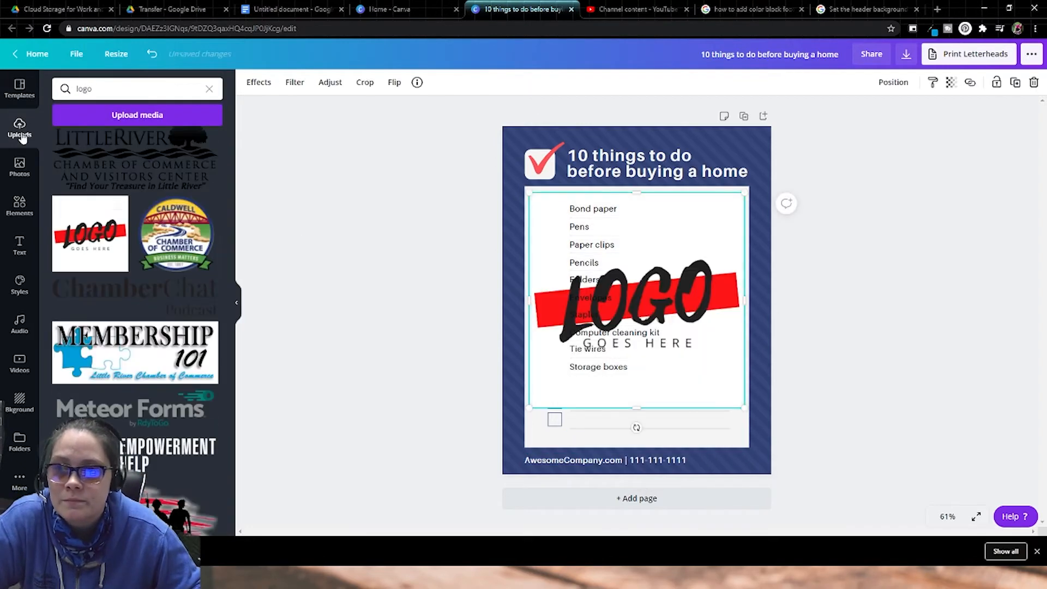
Step: Shrink the logo into the blue strip's left end and shift the contact line to start just beside it
click(19, 207)
drag(636, 302, 629, 354)
drag(736, 246, 541, 441)
drag(532, 451, 590, 466)
drag(771, 459, 749, 461)
click(556, 511)
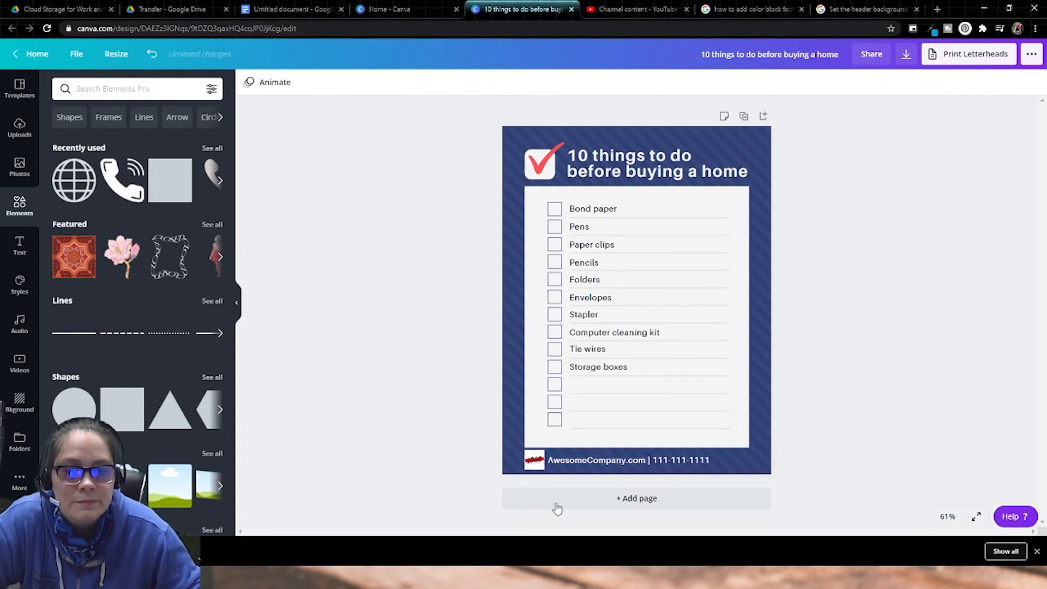
Step: Raise the logo and contact line slightly, and shorten the white checklist panel to leave a gap above them
click(537, 463)
drag(545, 470, 536, 457)
drag(580, 462, 633, 443)
click(619, 440)
click(862, 381)
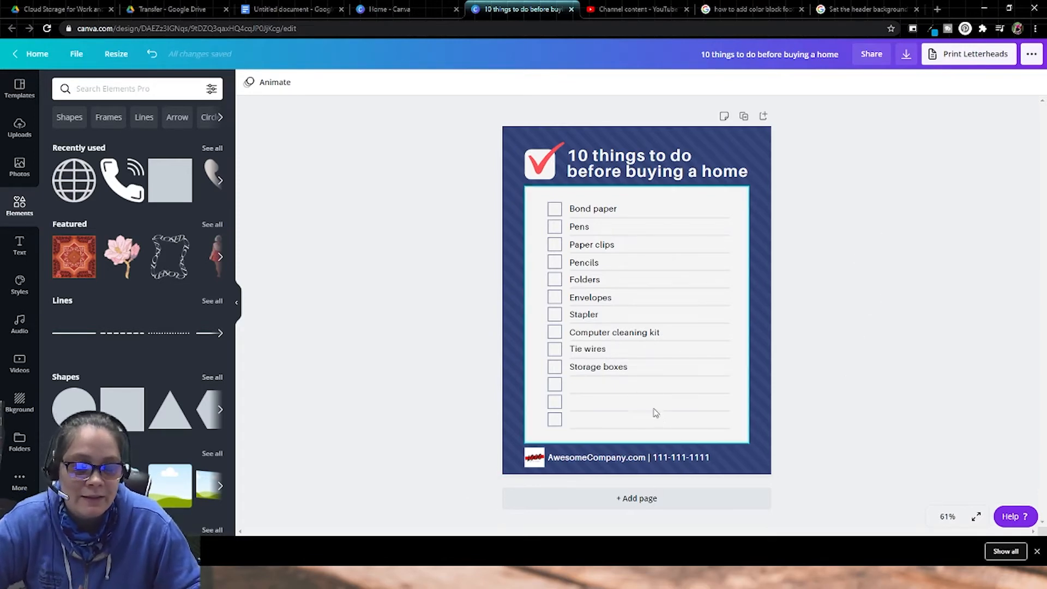
Step: Download the finished checklist design as a PDF Standard file
click(906, 60)
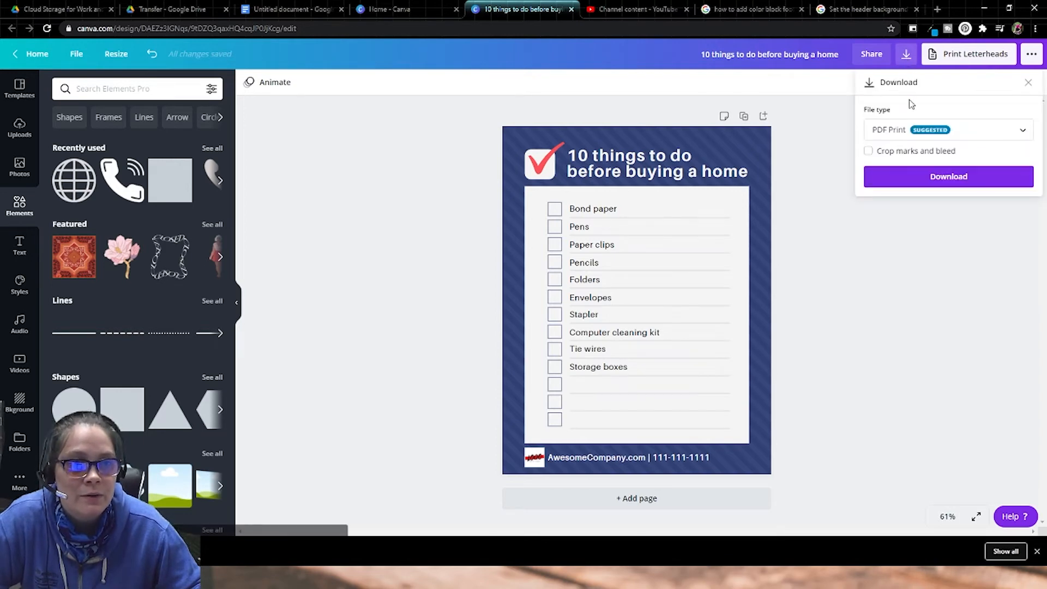
click(961, 130)
scroll(975, 143, up, 1)
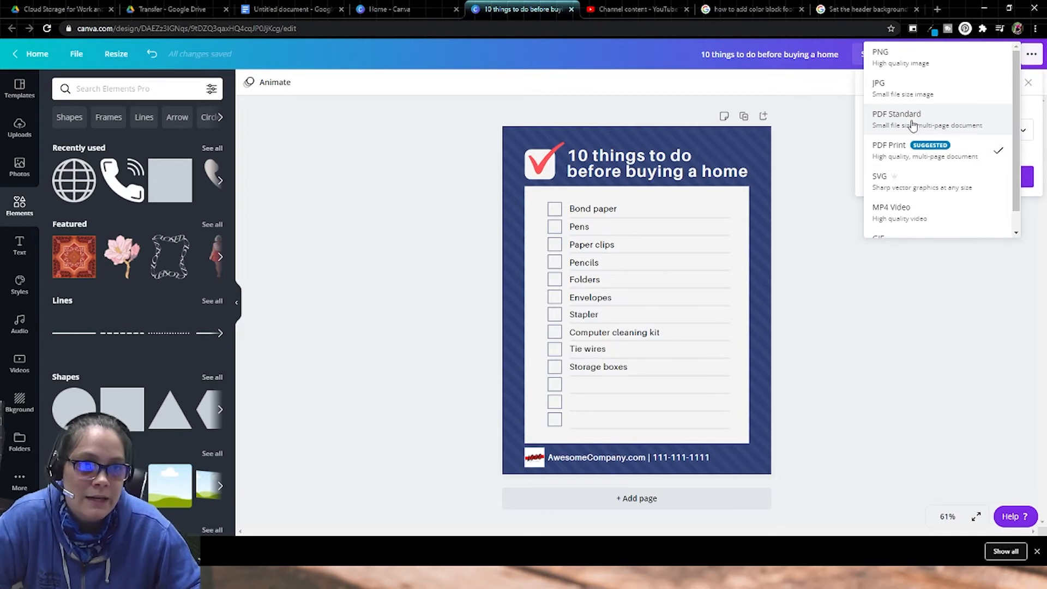
click(912, 124)
click(935, 160)
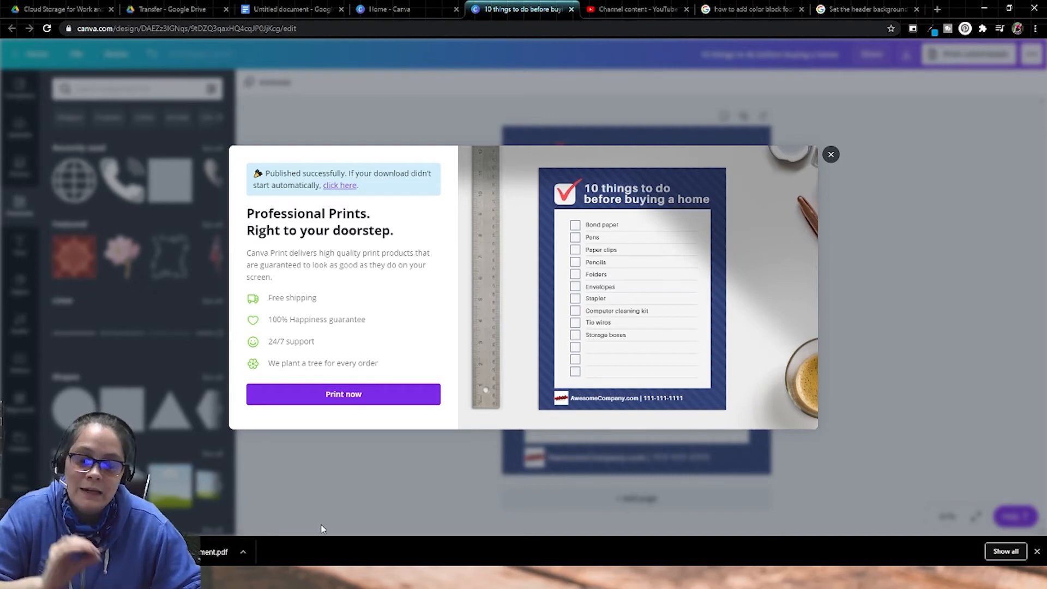
Step: Search Google for "pdf compressor" in a new browser tab and open the pdfcompressor.com site
click(939, 10)
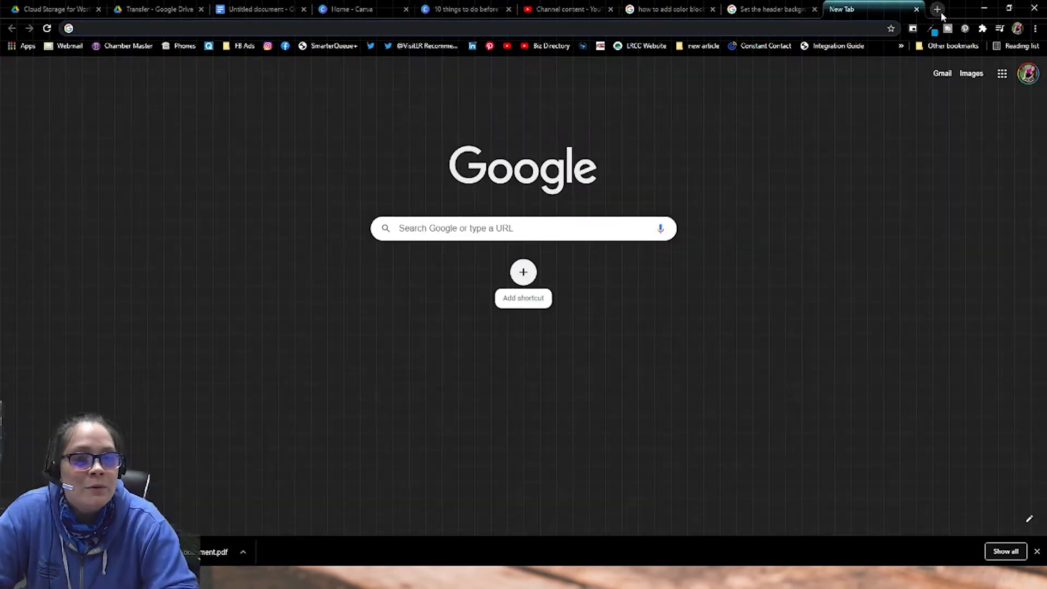
text(pdf comp)
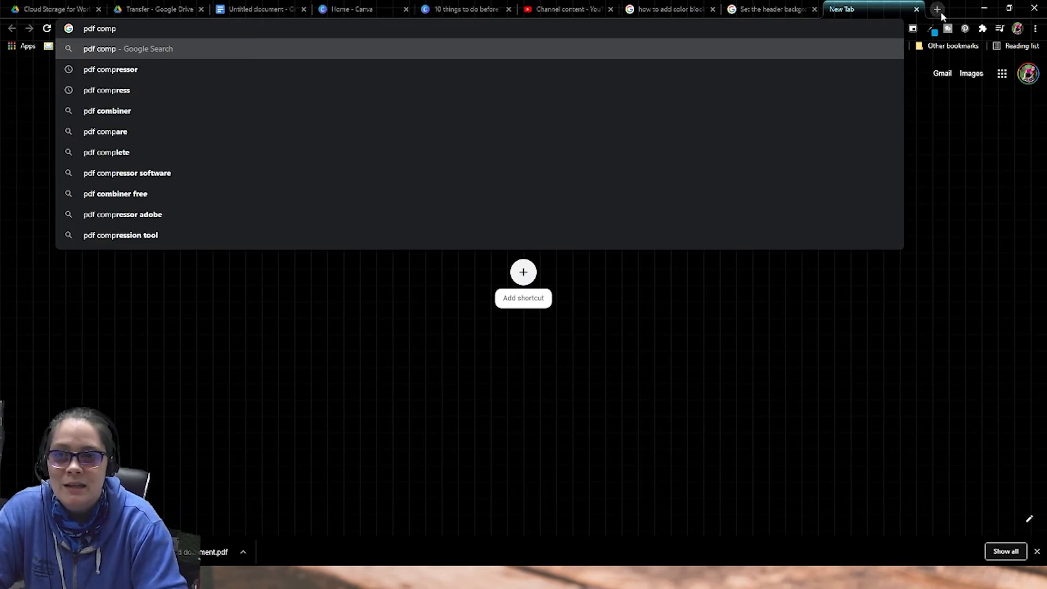
key(Down)
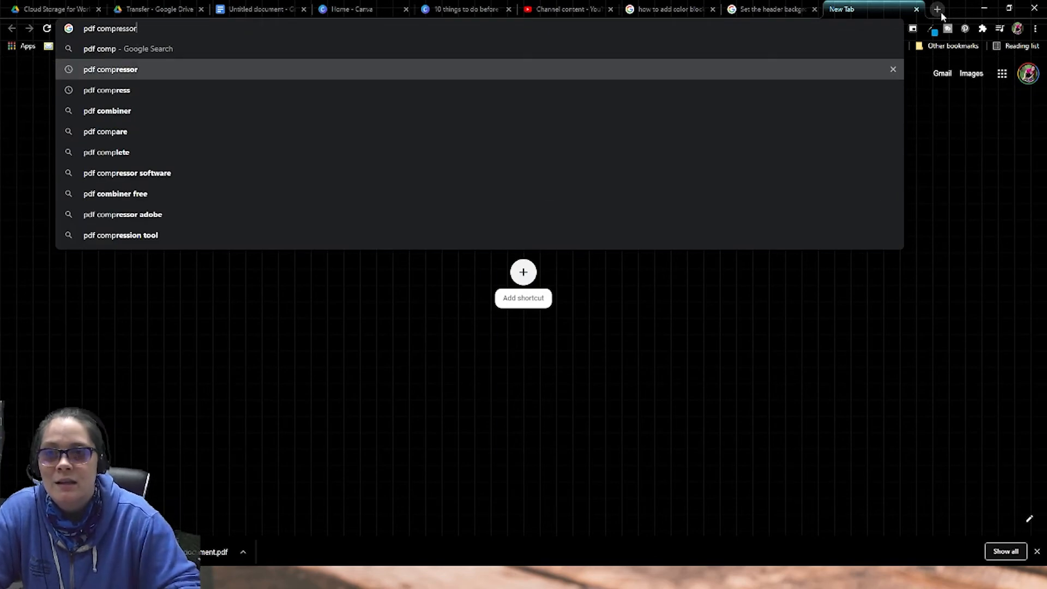
key(Return)
click(163, 192)
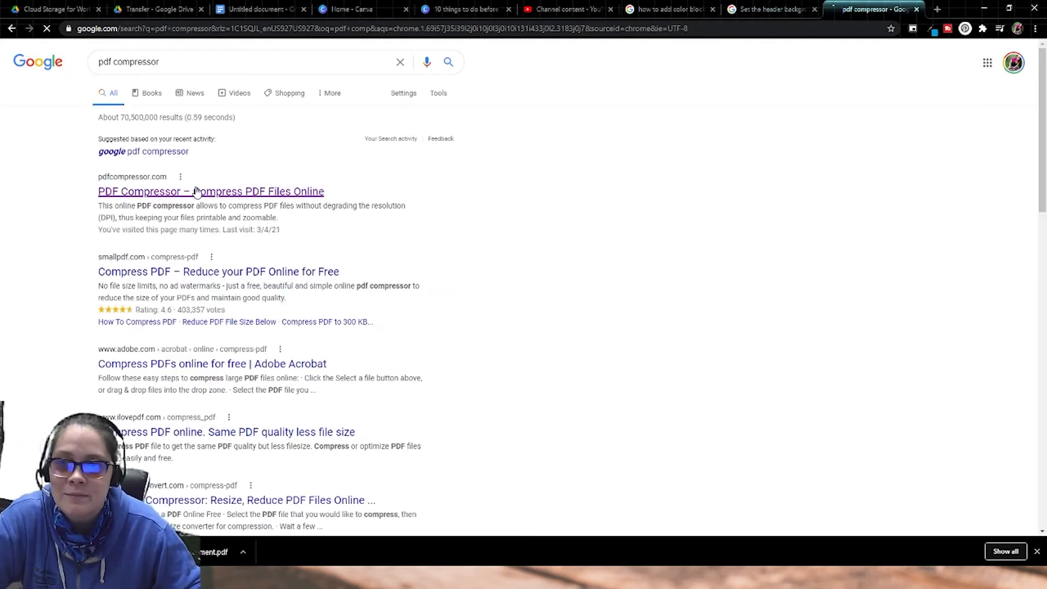
scroll(175, 197, down, 1)
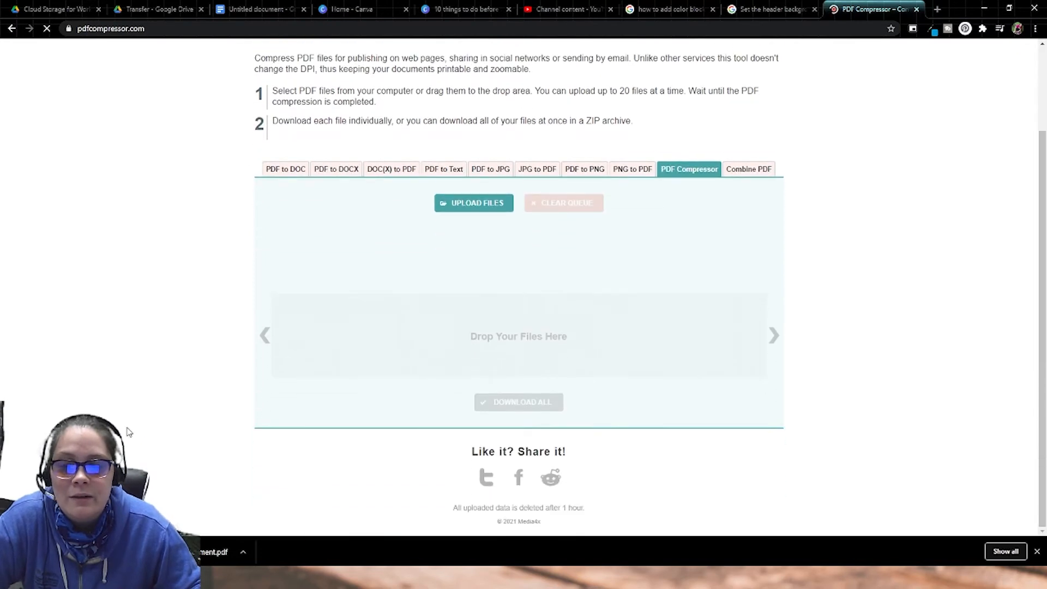
Step: Upload the "10 things to do before buying a home" PDF for compression, then download and review the compressed copy
drag(196, 453, 491, 326)
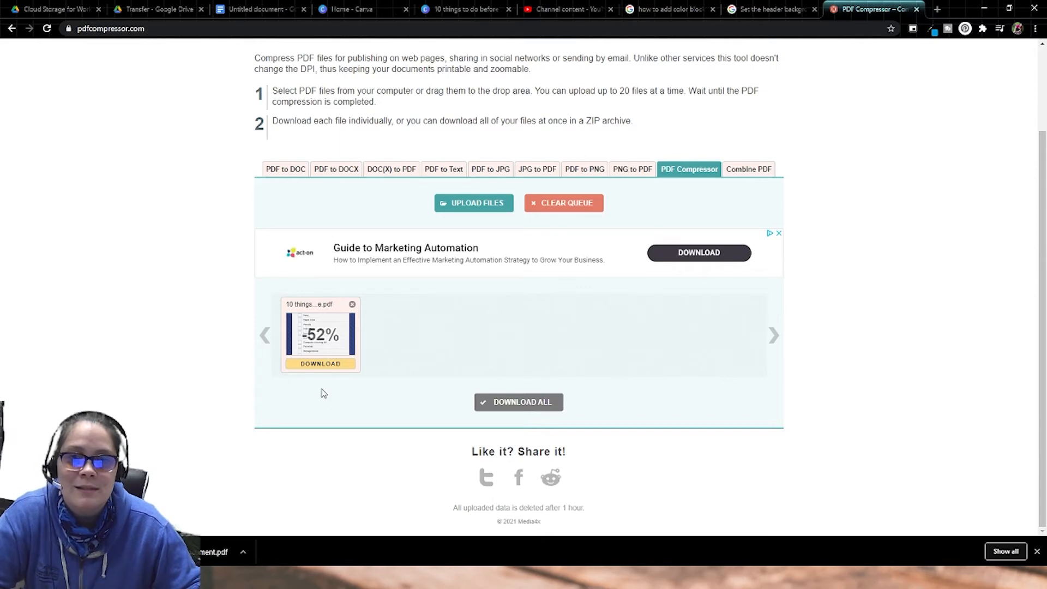
click(324, 364)
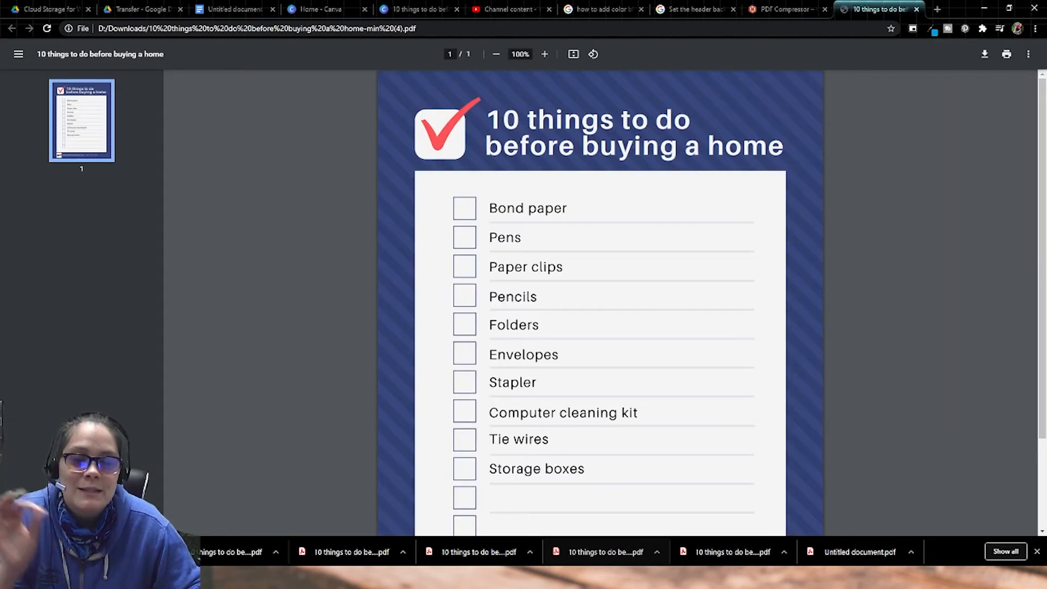
scroll(209, 458, down, 3)
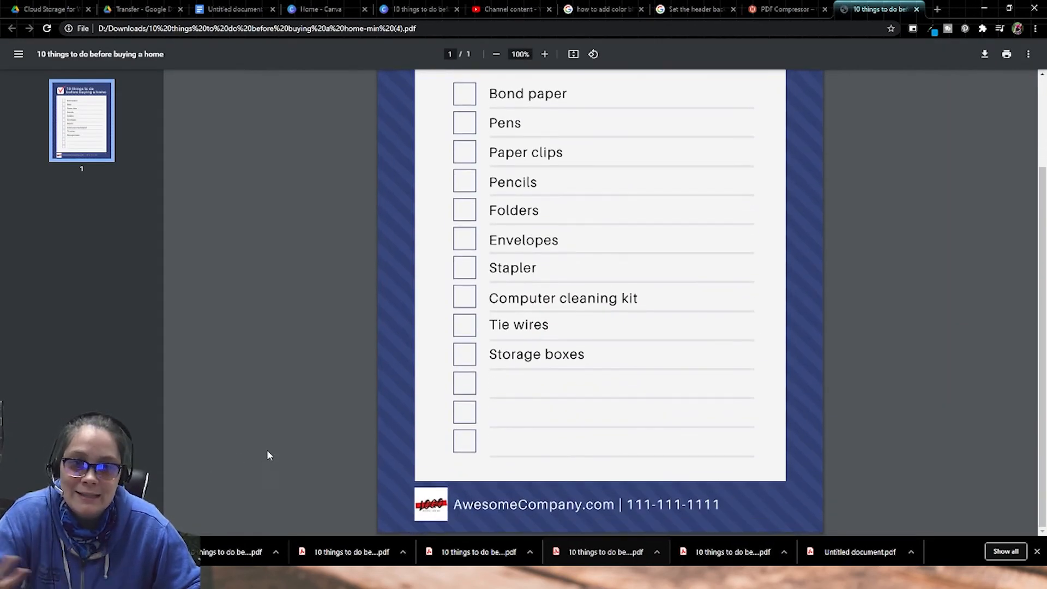
scroll(274, 464, up, 3)
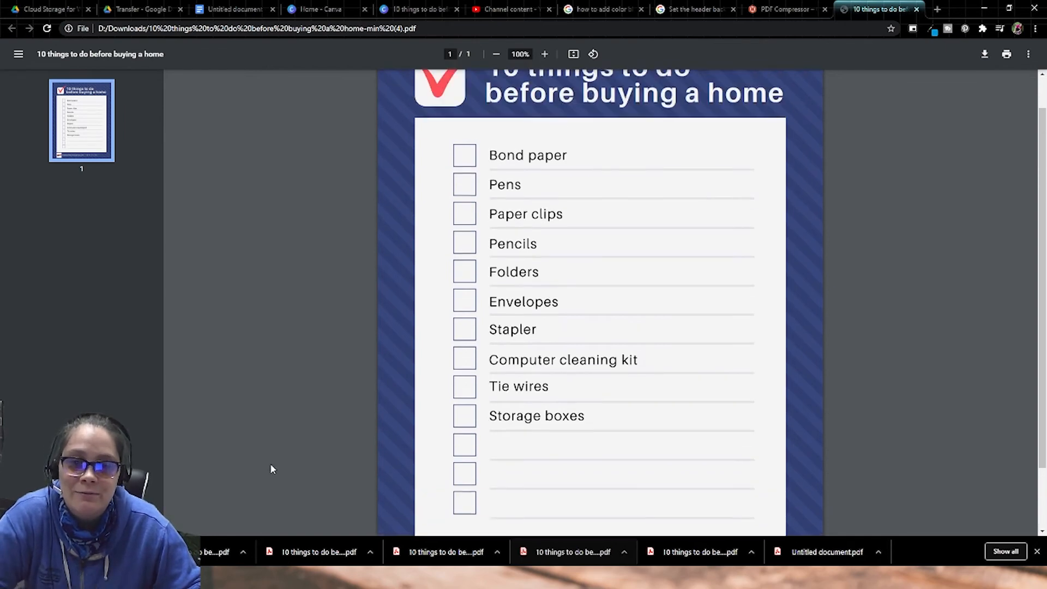